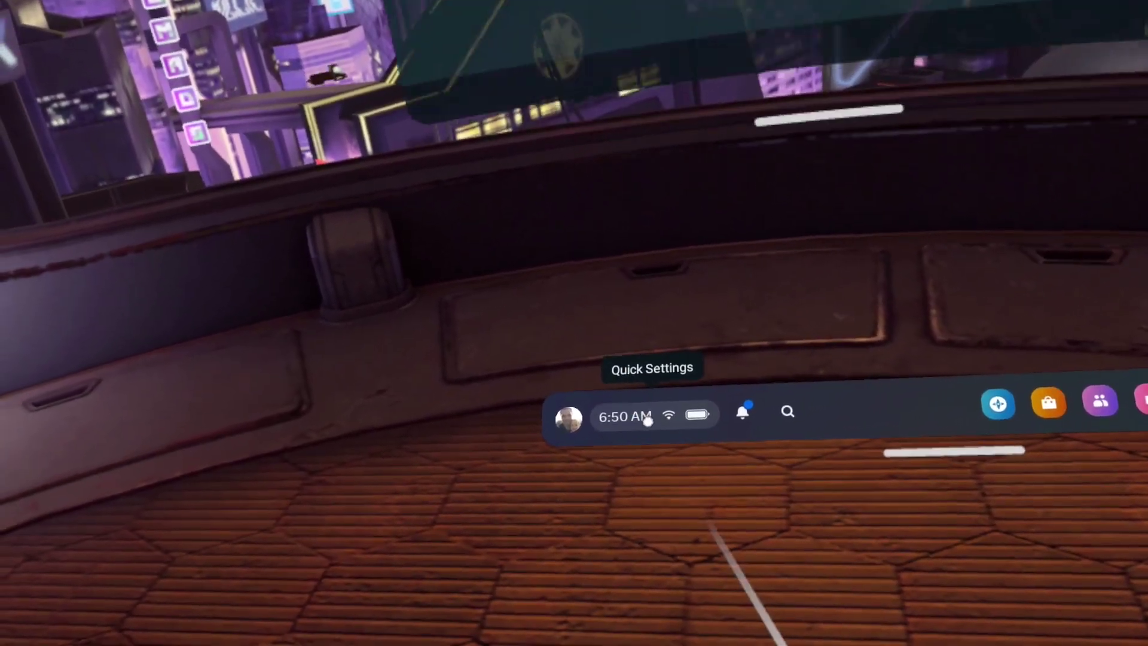
Open Quick Settings from the clock and status area on the menu bar
click(648, 420)
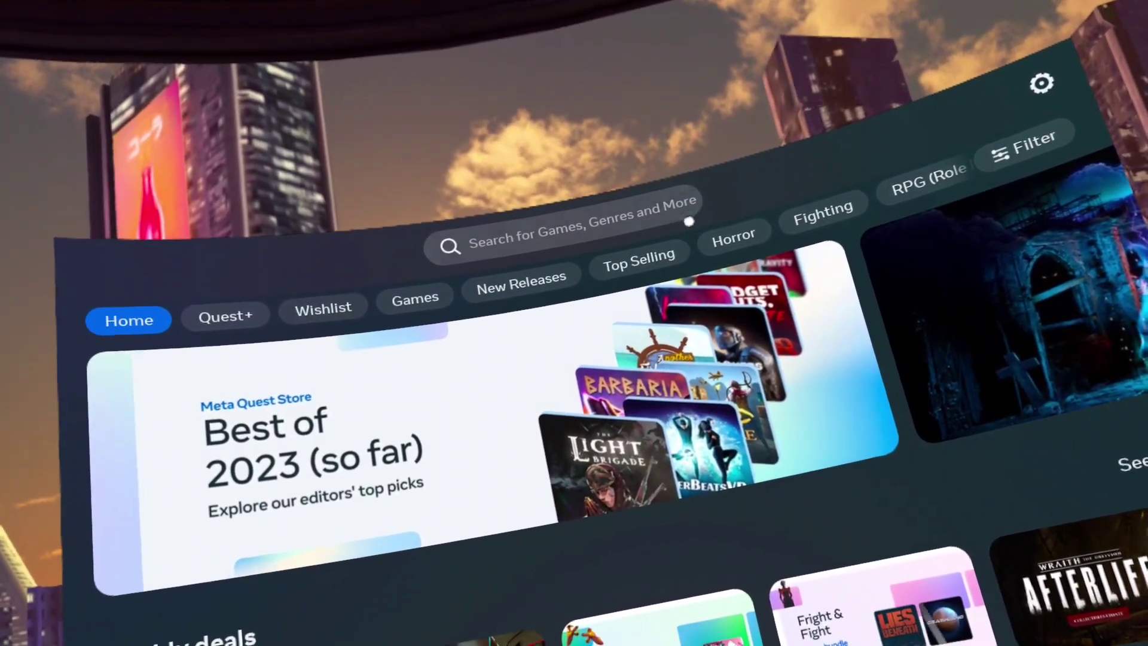
Search the store for 'mobile vr station' and open the Mobile VR Station result
click(626, 221)
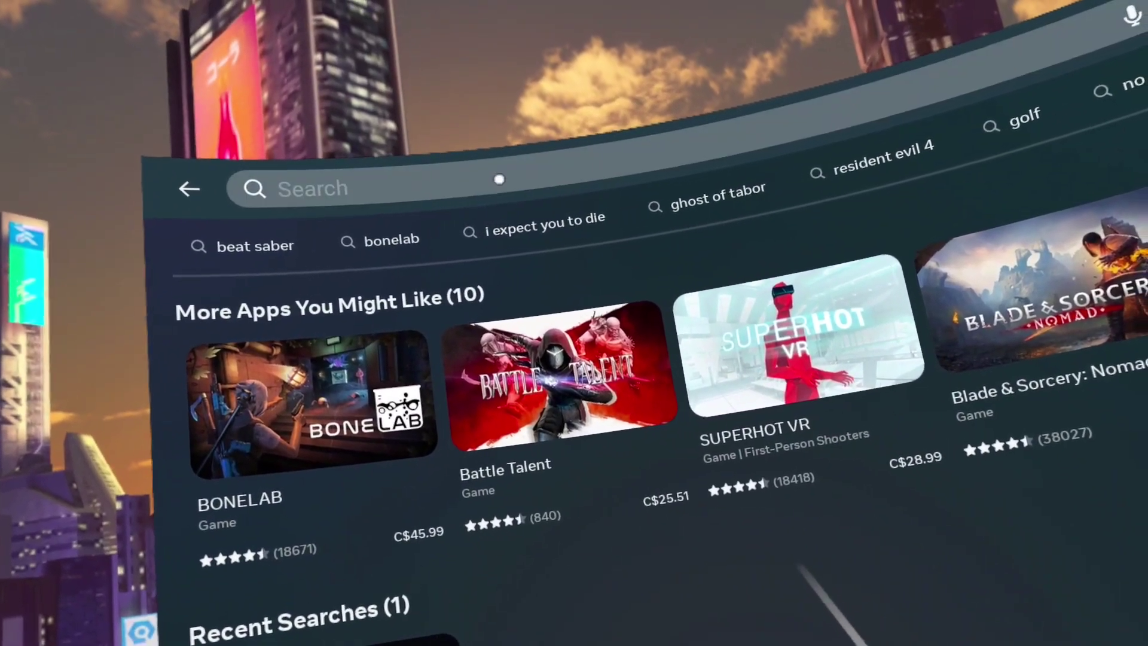
click(499, 180)
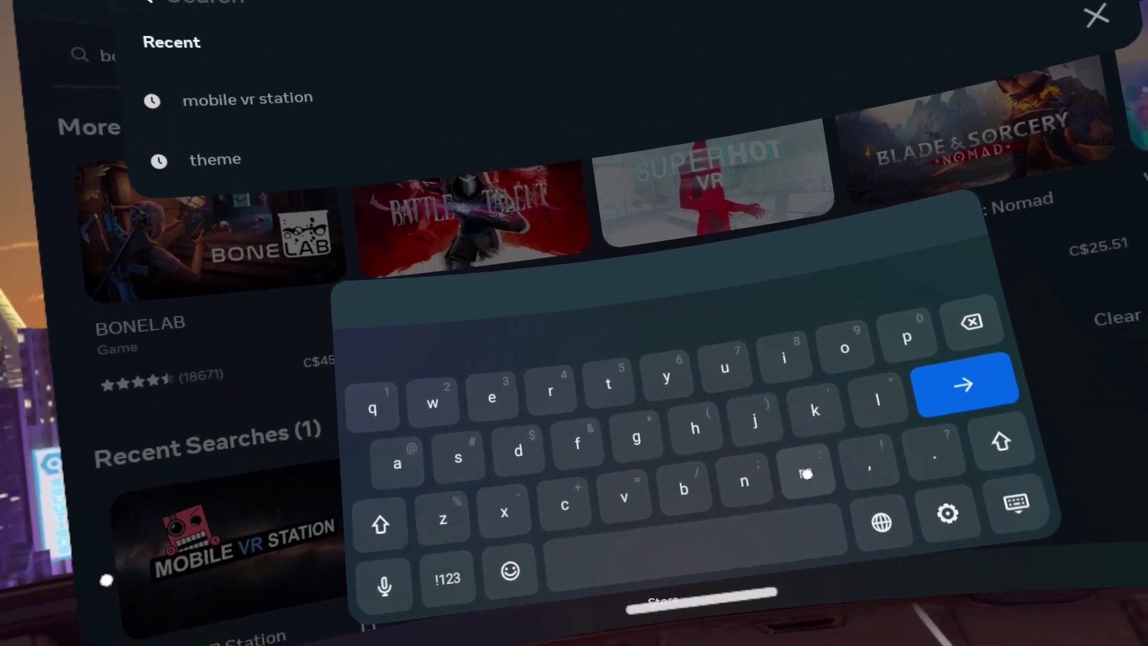
text(mobile vr st)
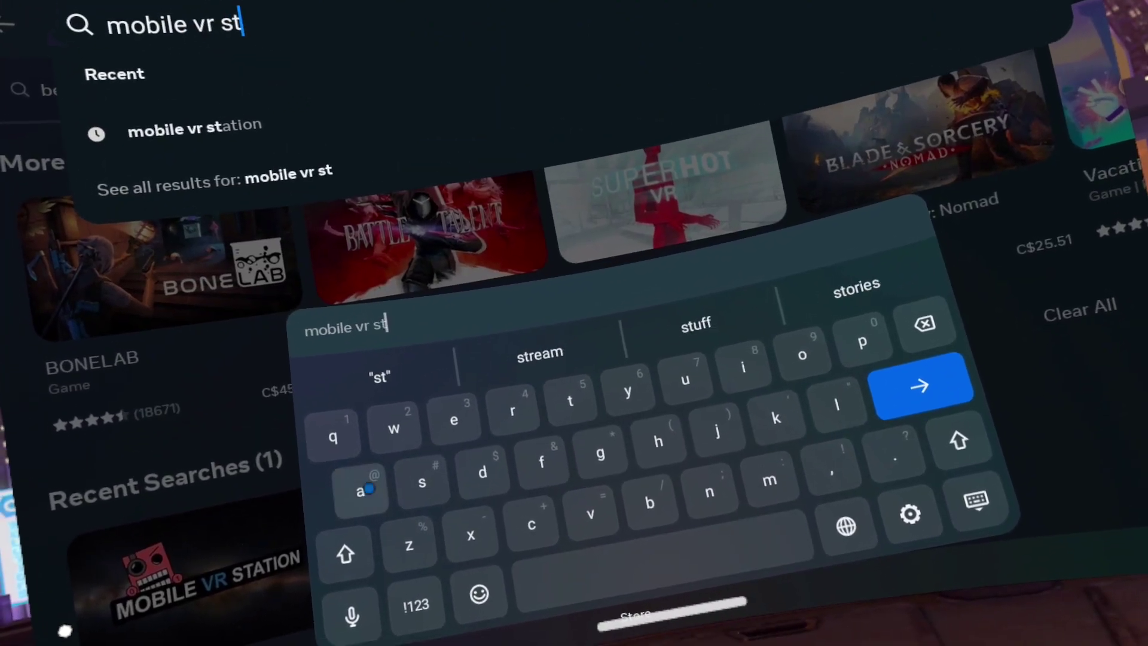
text(ation)
click(919, 386)
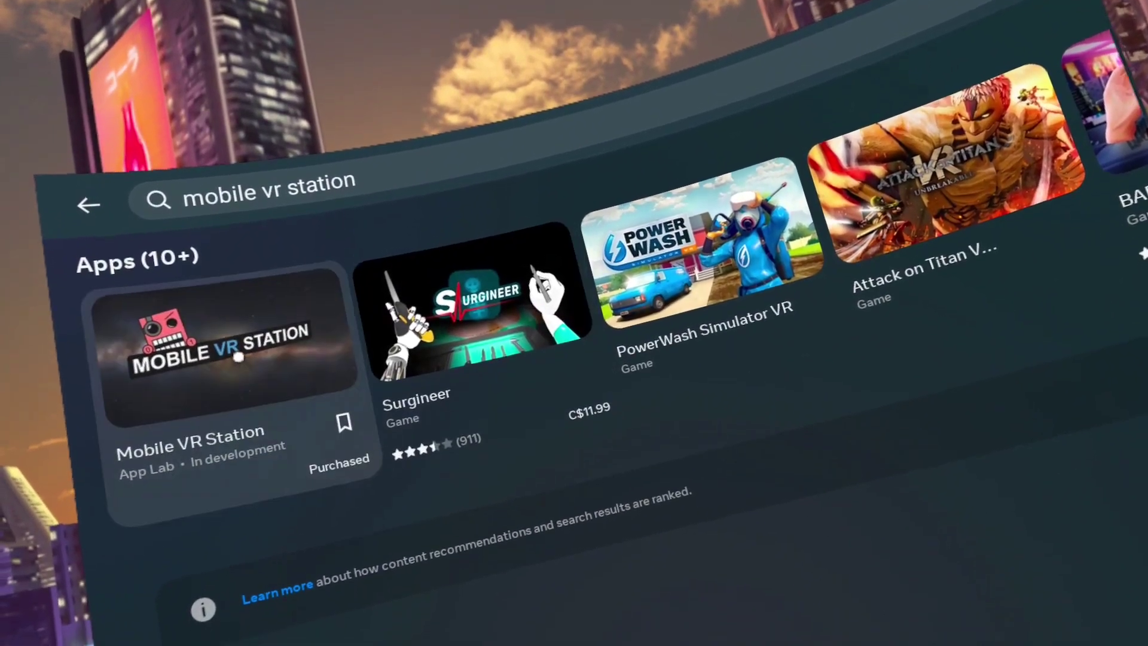
click(238, 358)
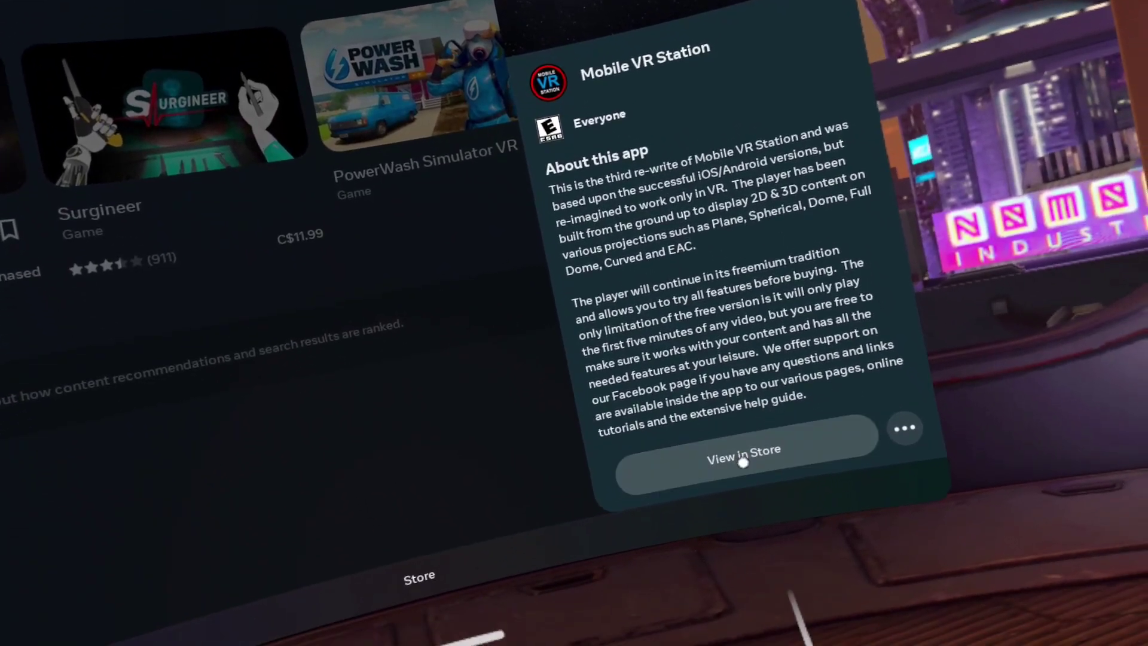
Open Mobile VR Station's full store page, accept the App Lab warning, and start downloading
click(936, 595)
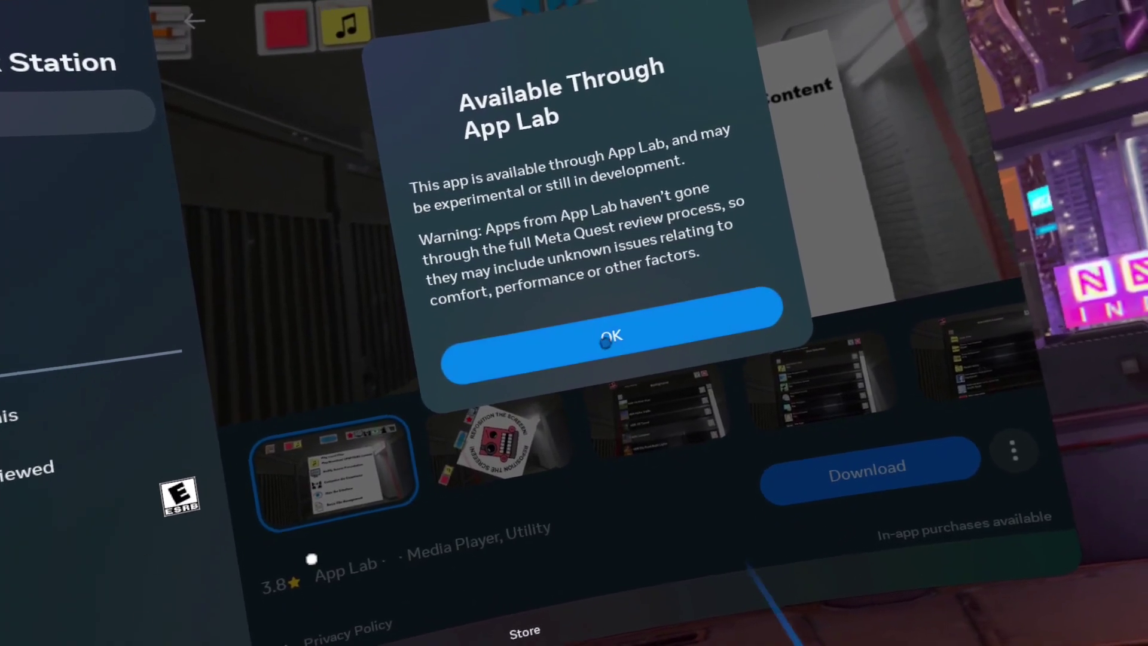
click(615, 330)
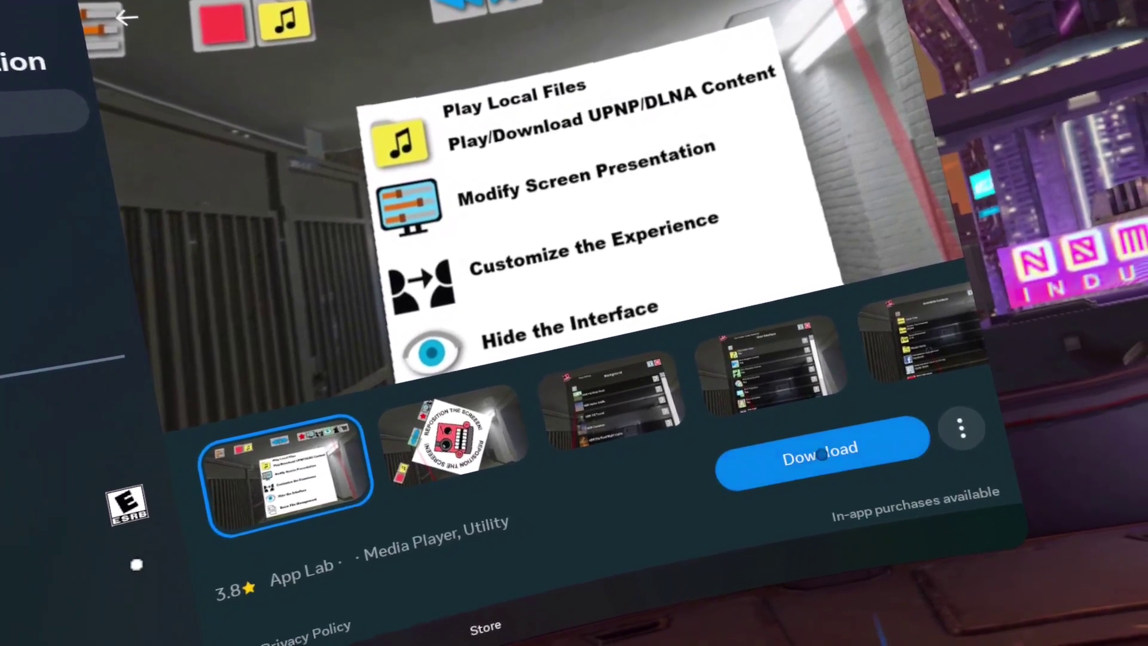
click(819, 458)
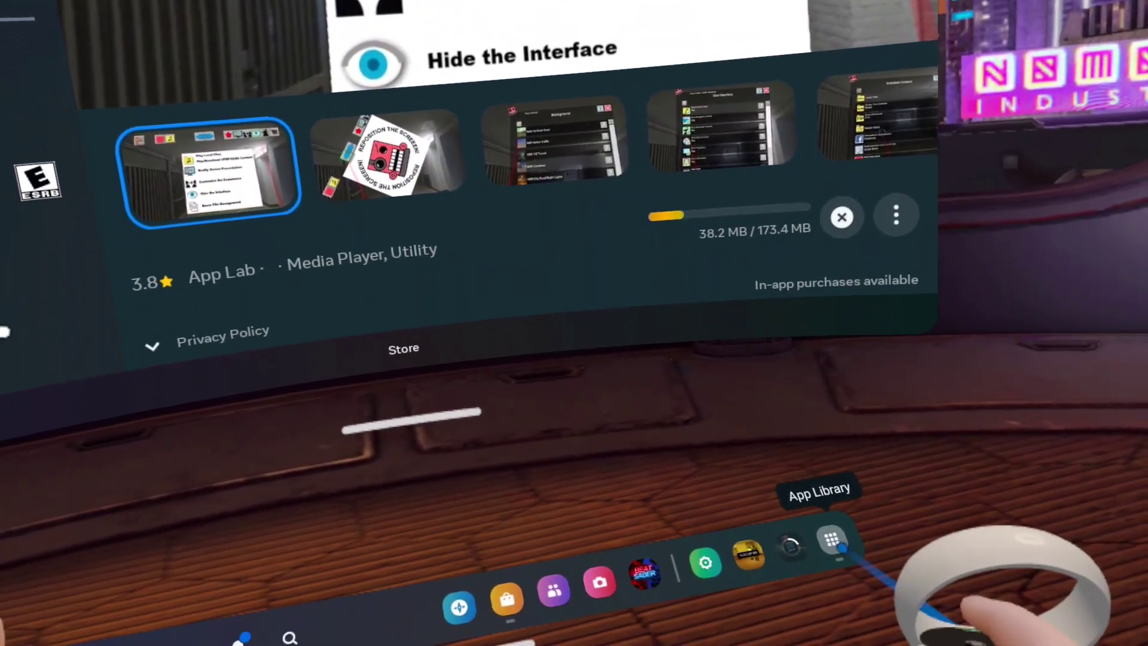
Launch Meta Quest Browser from the App Library and go to the Outlook sign-in page
click(832, 540)
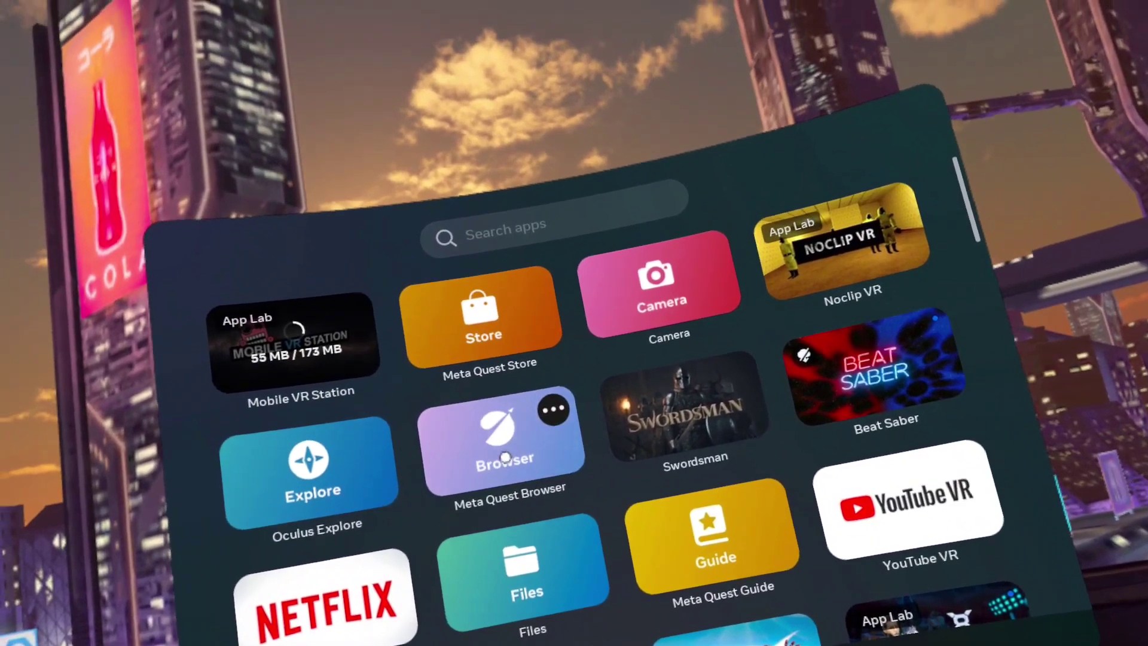
click(452, 338)
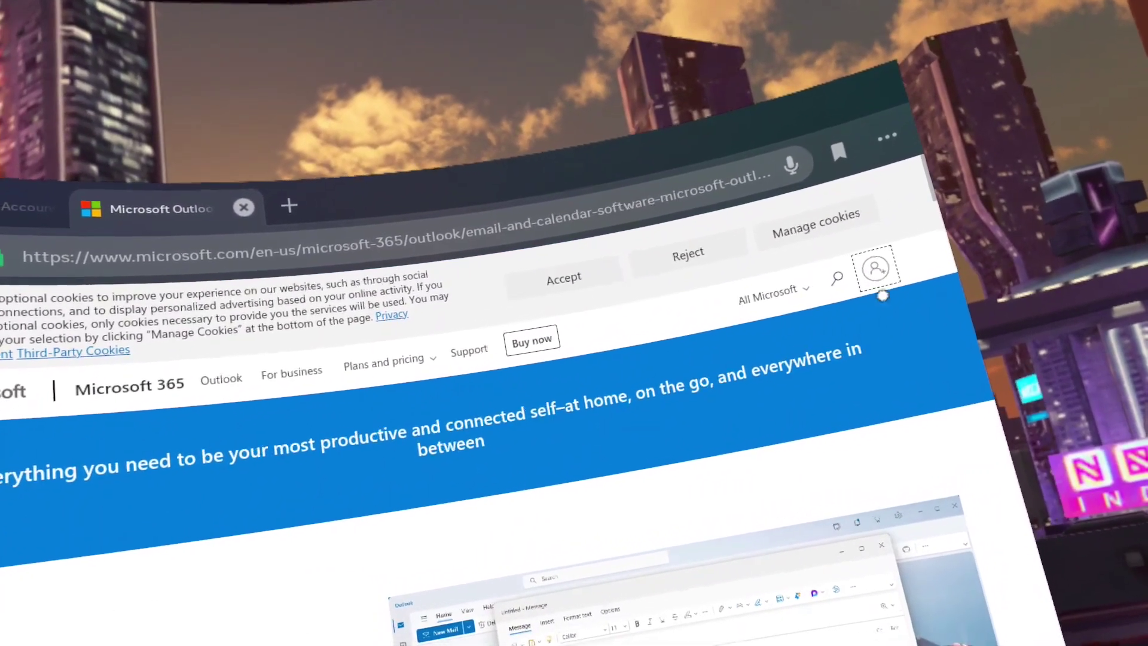
click(870, 288)
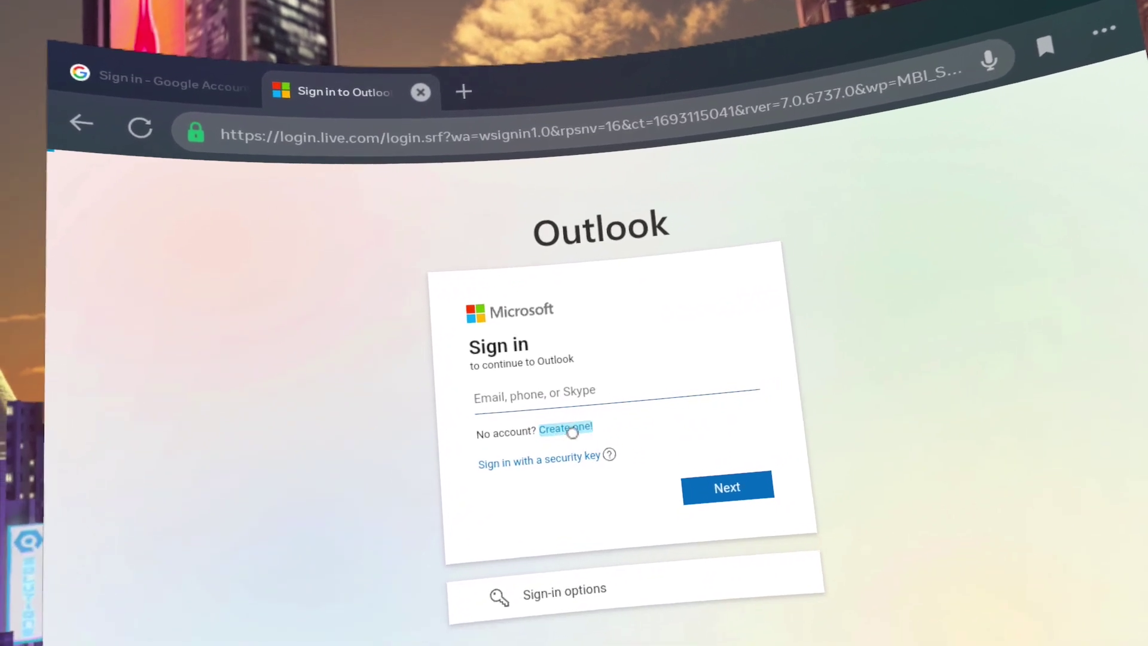
Choose a new hotmail.com address, enter the account holder's first and last name, and decline saving the password
click(564, 408)
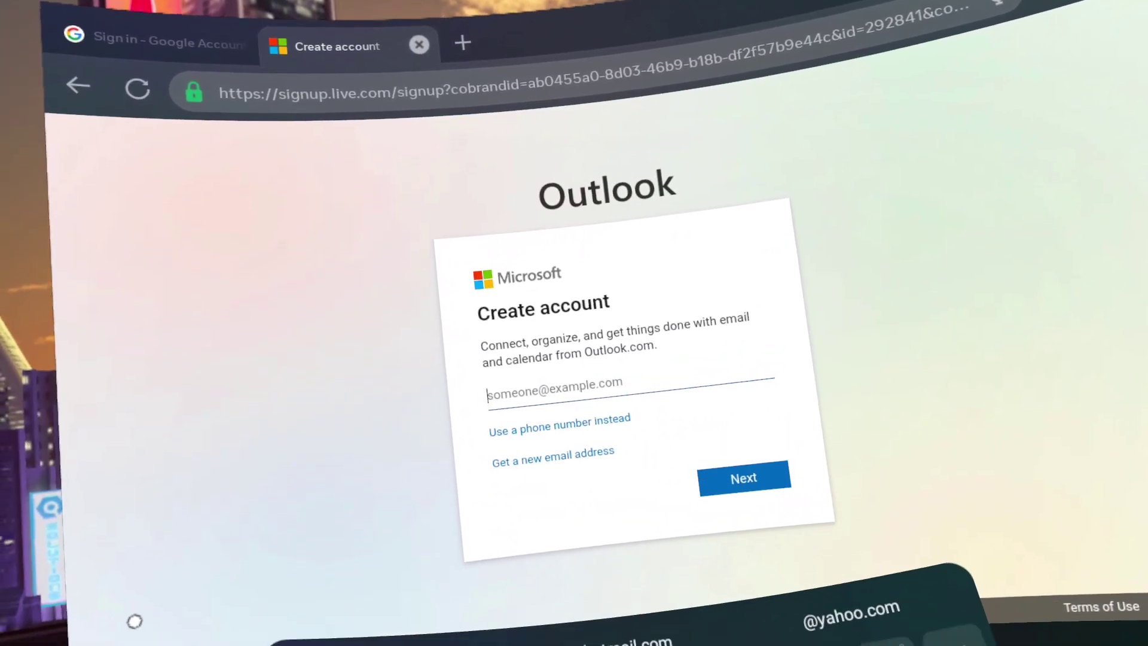
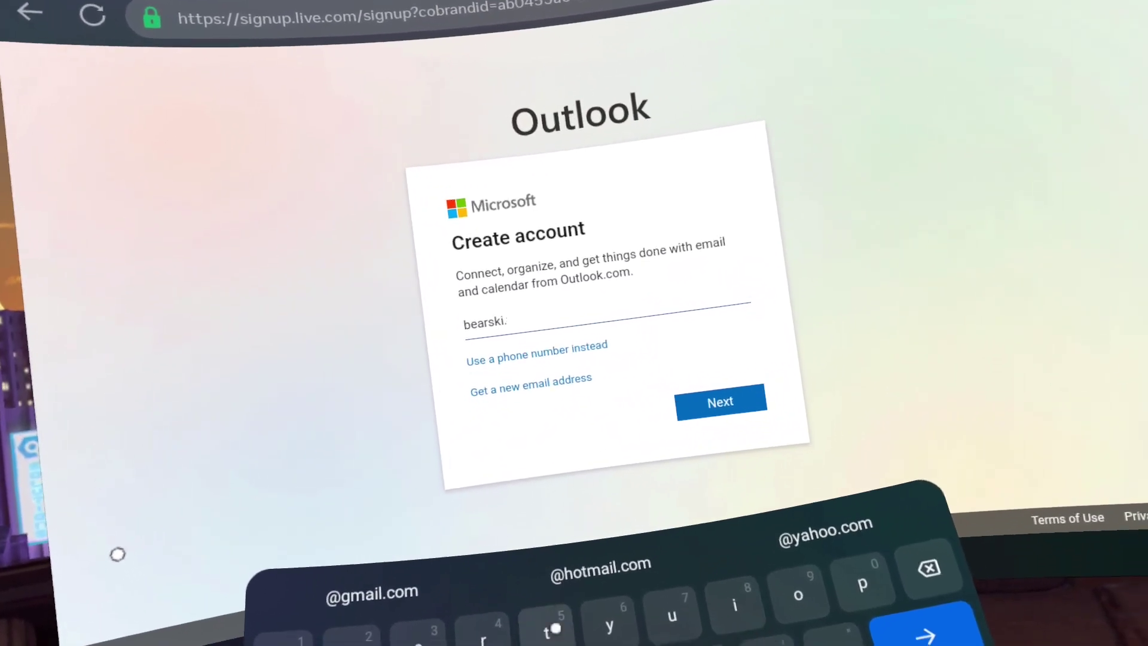
click(543, 382)
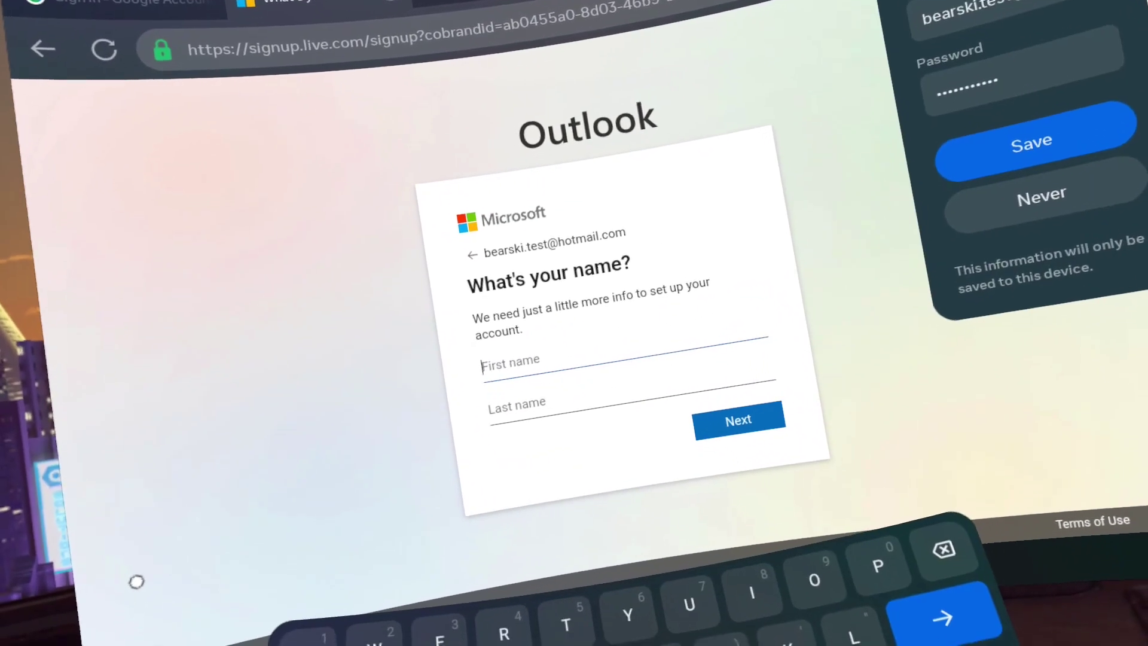
text(Bearski)
key(Return)
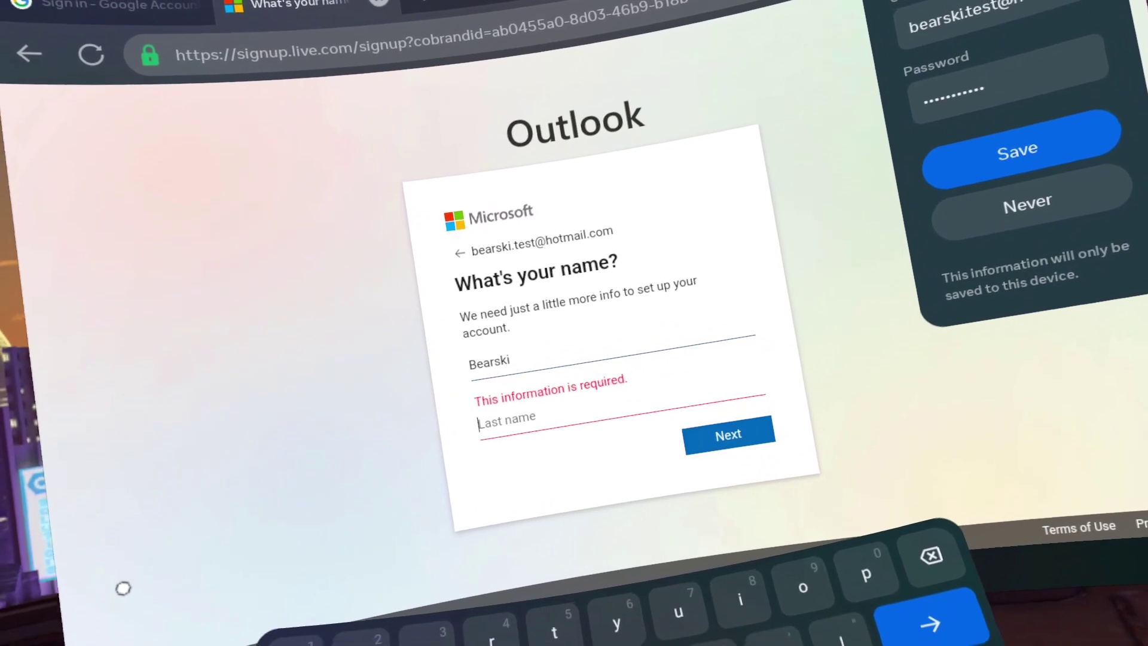
text(Gaming)
key(Return)
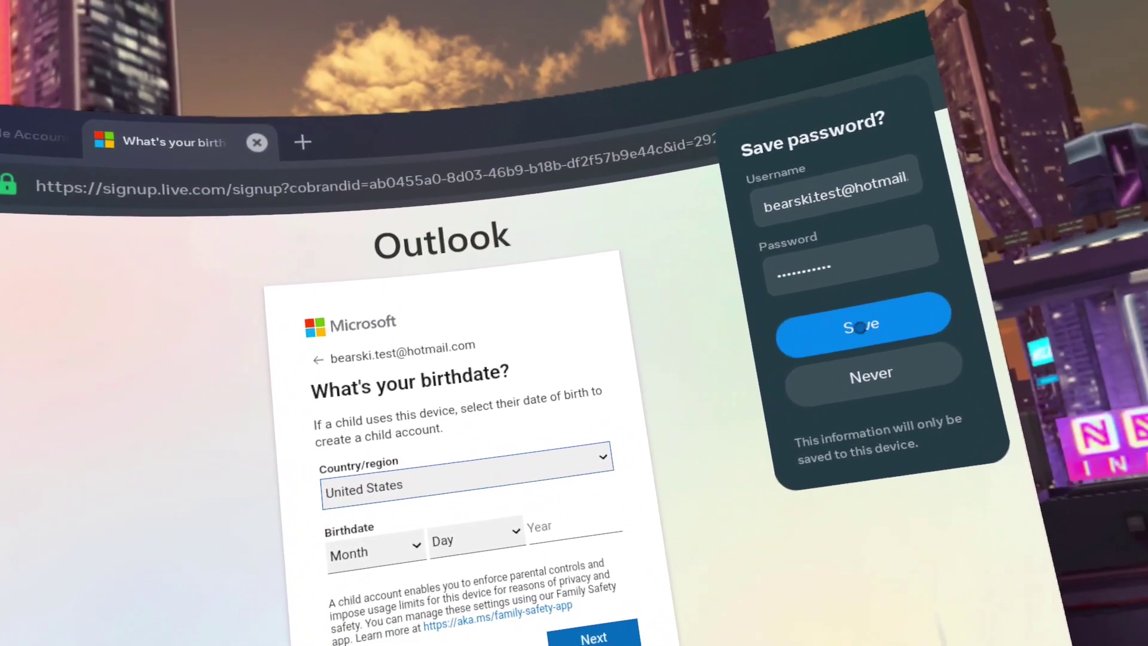
click(996, 177)
Select the country and birthdate, then pass the puzzle verification to finish the account
click(622, 408)
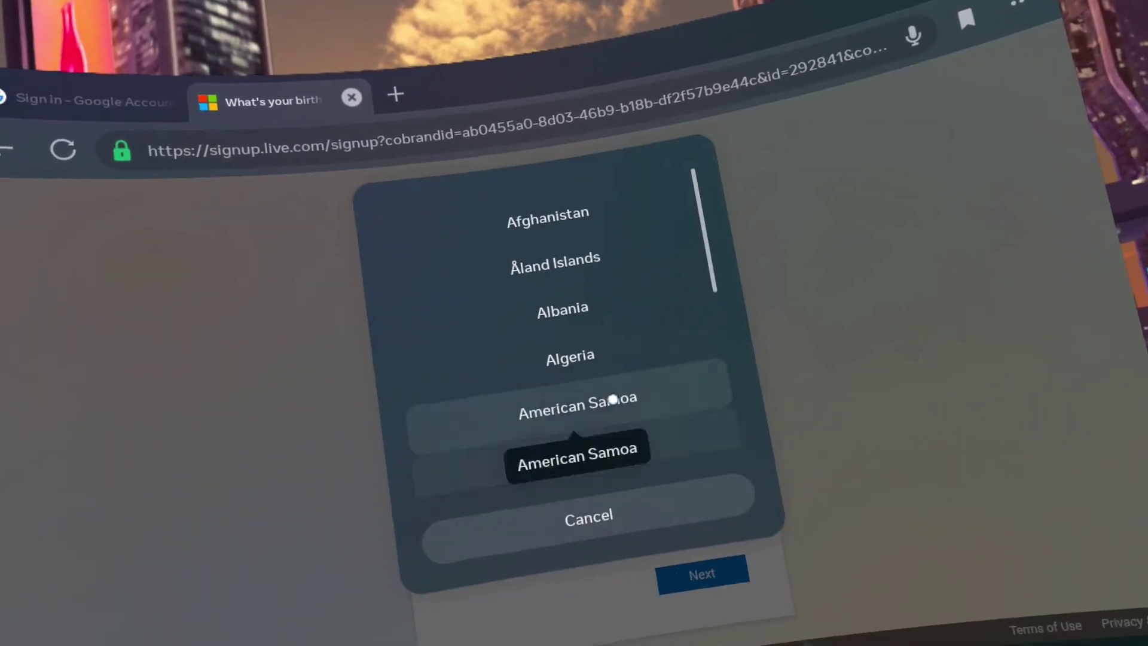
scroll(613, 399, down, 10)
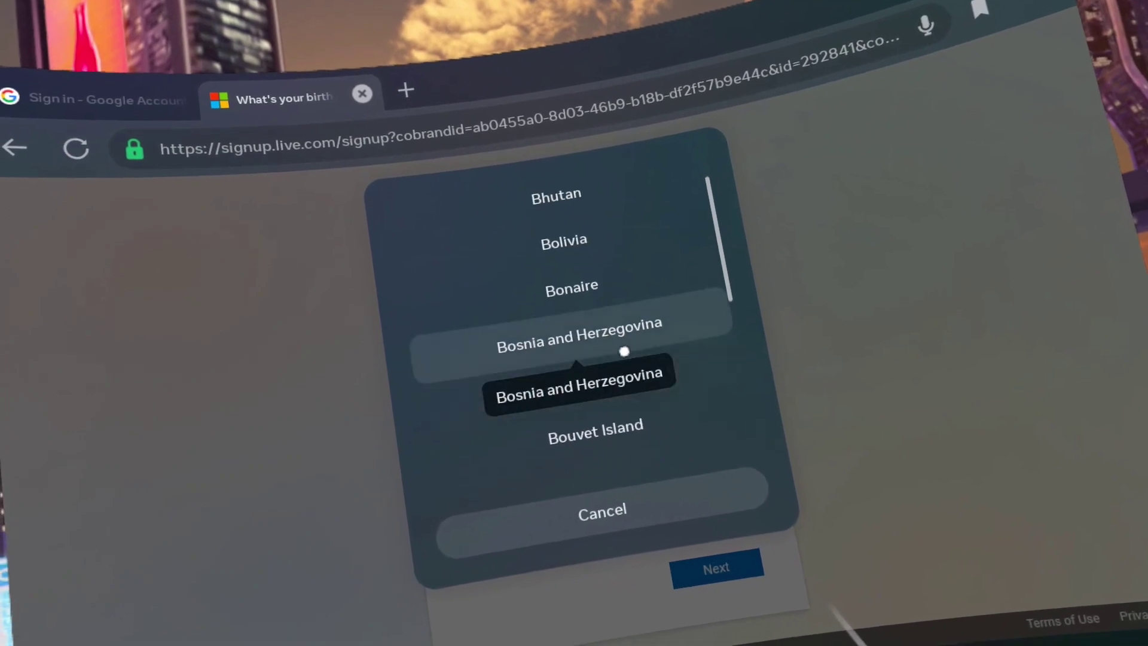
scroll(629, 355, down, 5)
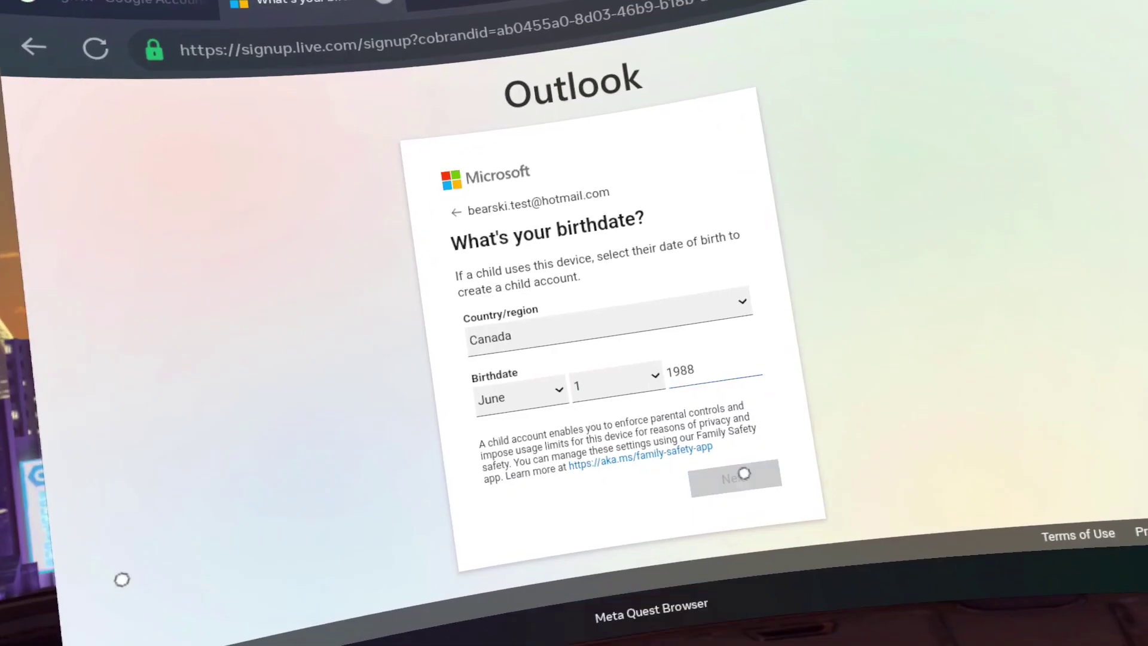
click(739, 583)
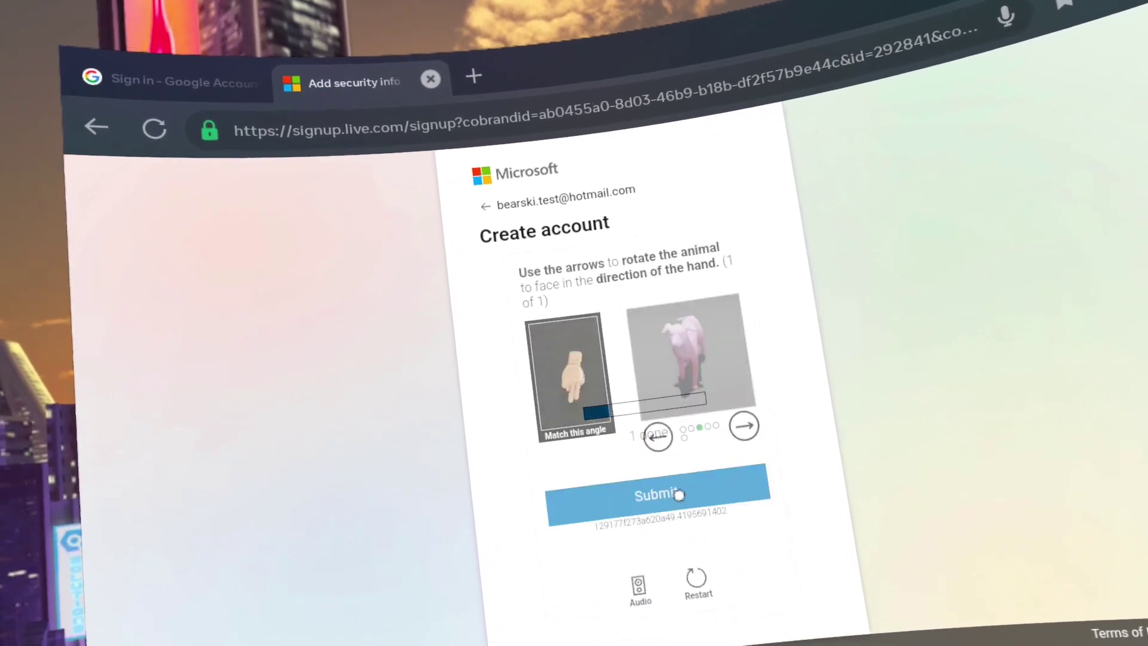
click(664, 504)
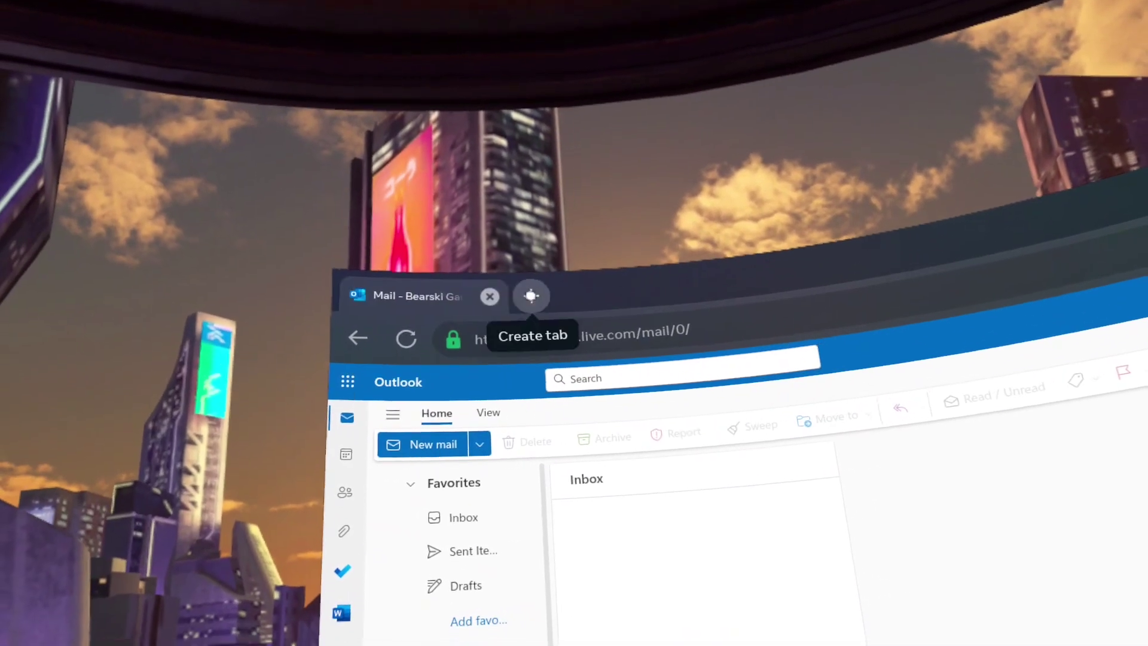
click(613, 266)
Go to sidequestvr.com and open the SideQuest sign-up page
text(s)
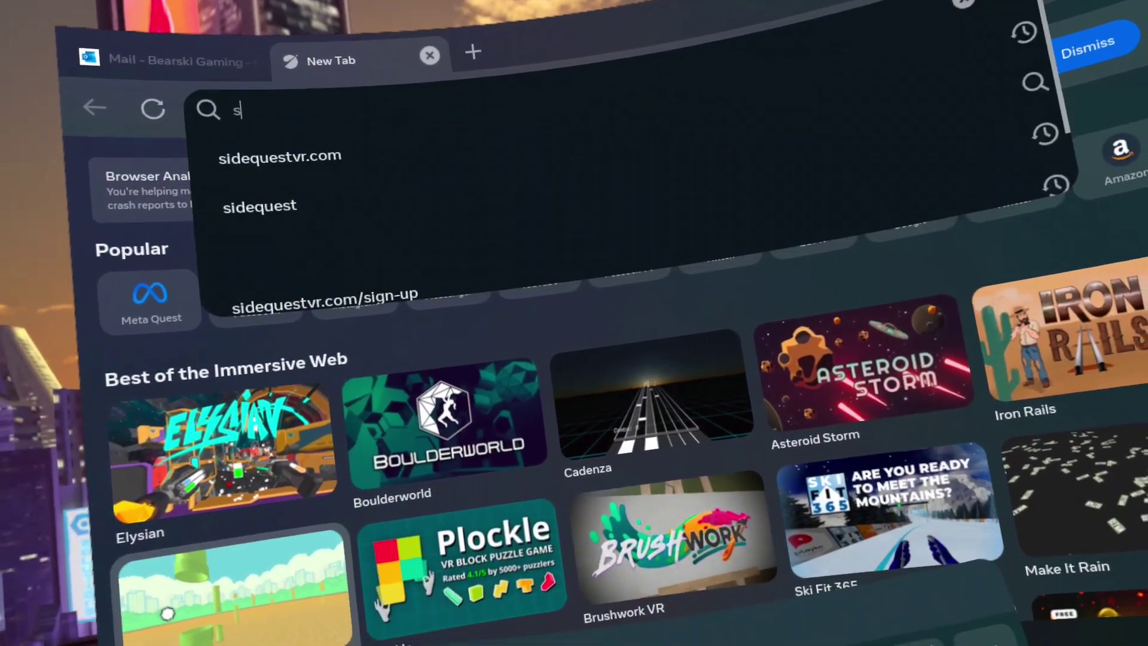
text(ideq)
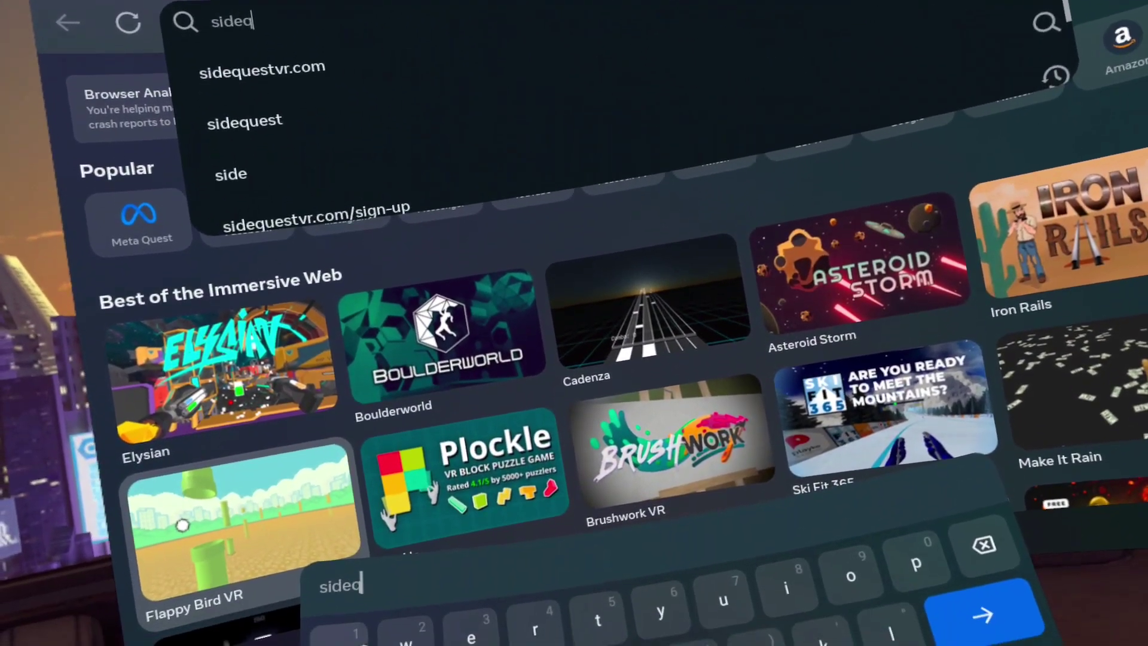
text(uestvr)
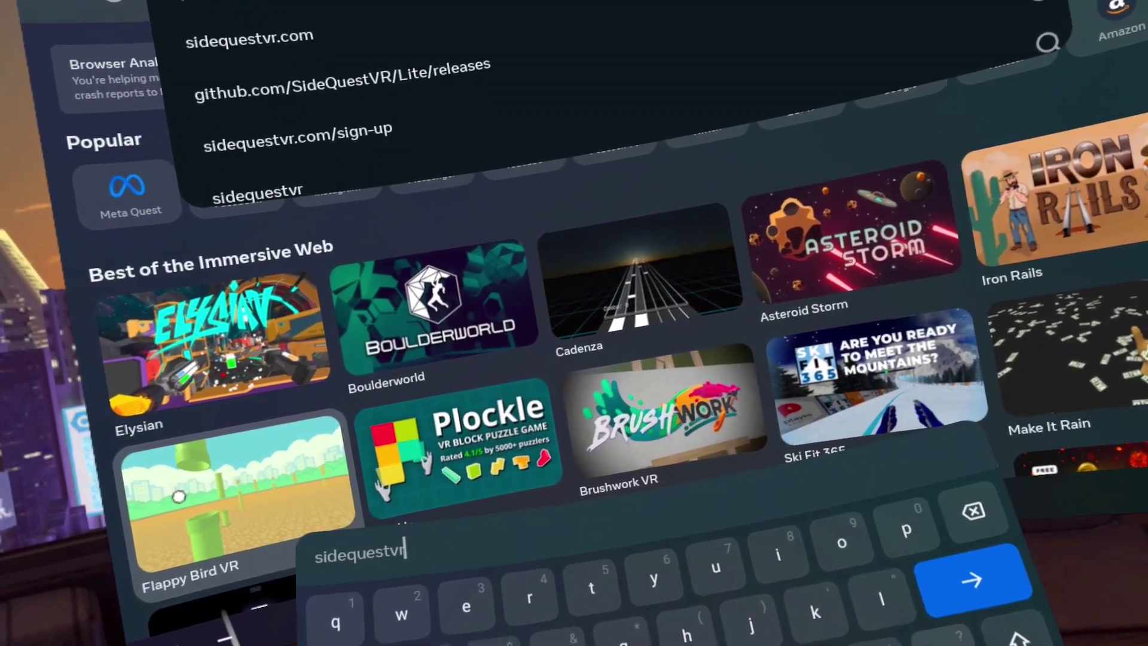
text(.com)
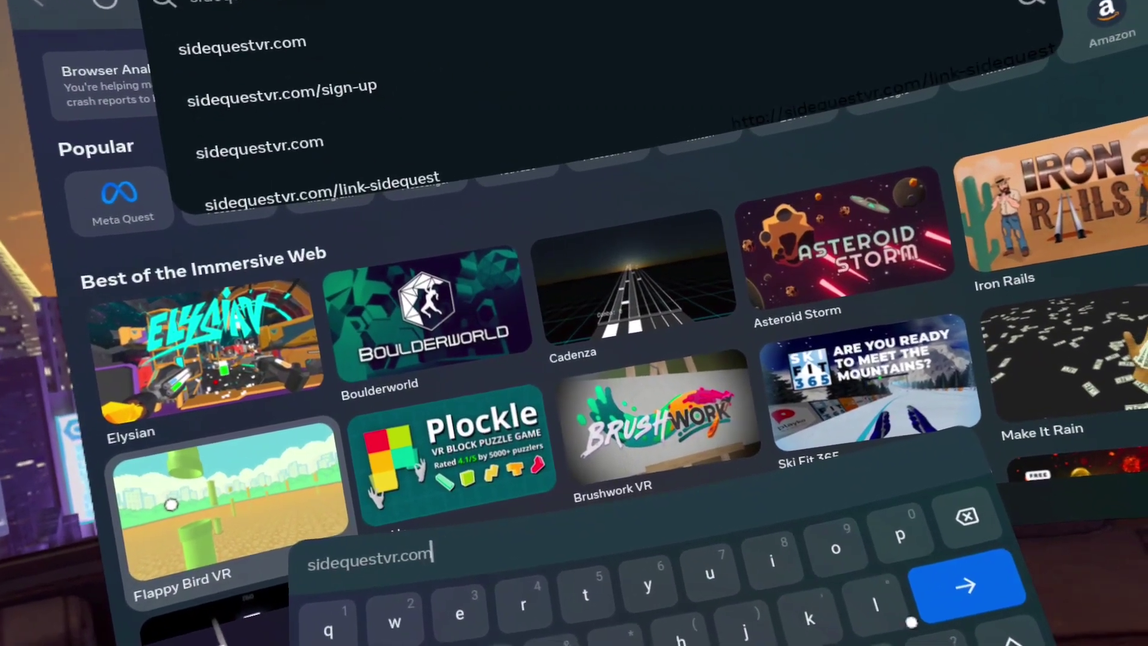
key(Return)
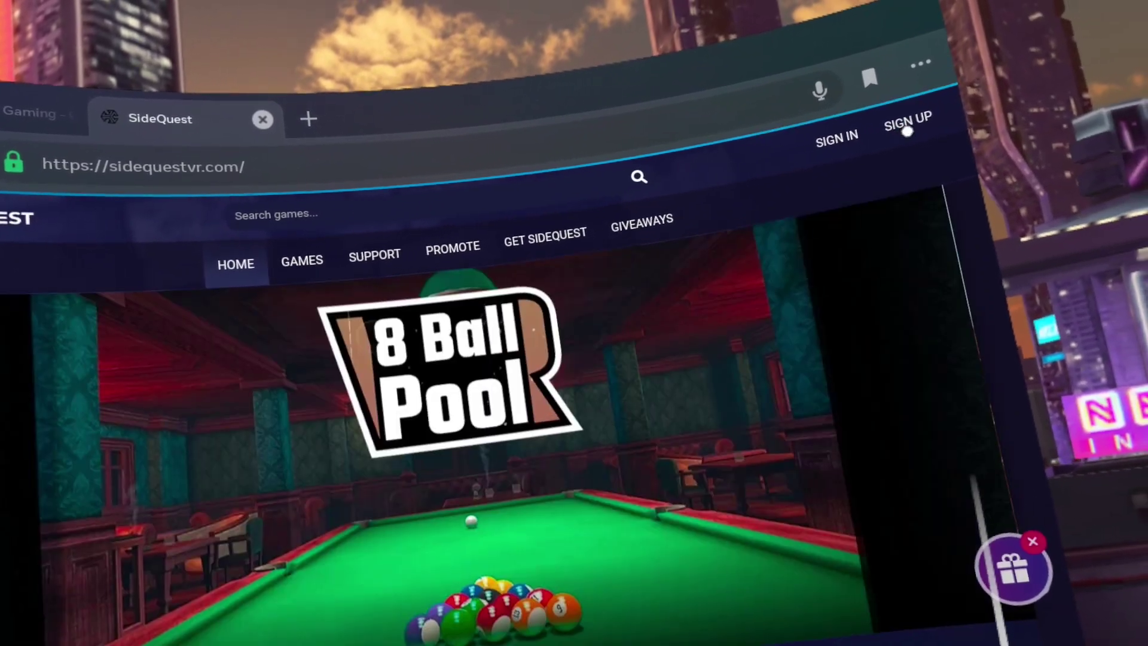
click(907, 125)
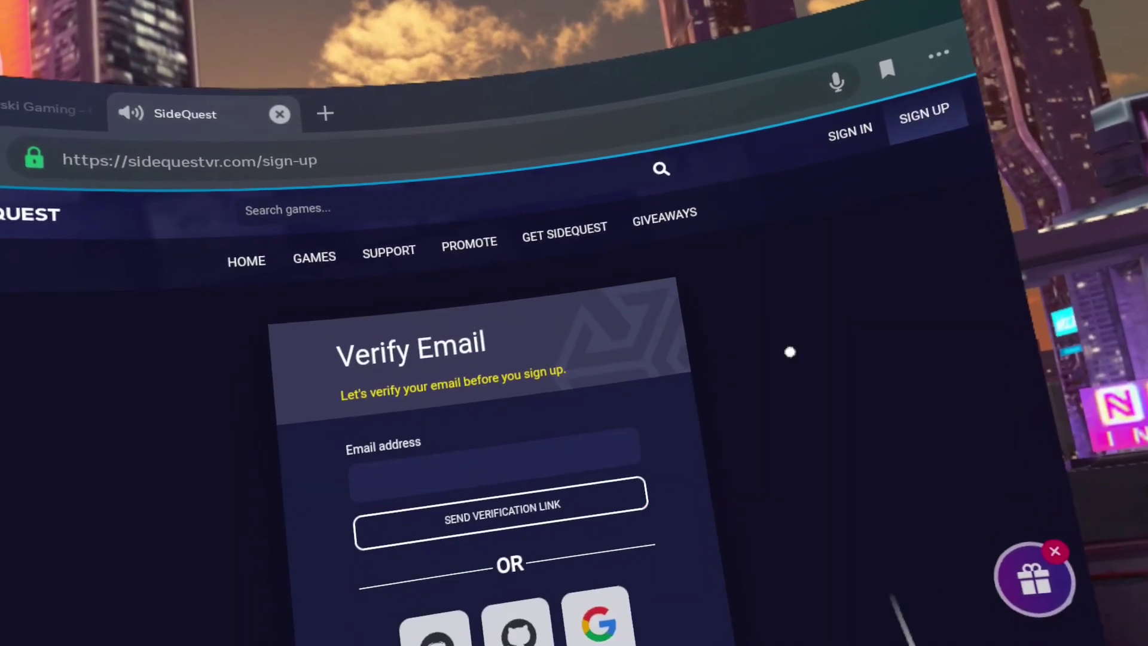
Enter the new email address for sign-up, then open the SideQuestVR verification email in Outlook
click(459, 485)
text(bear)
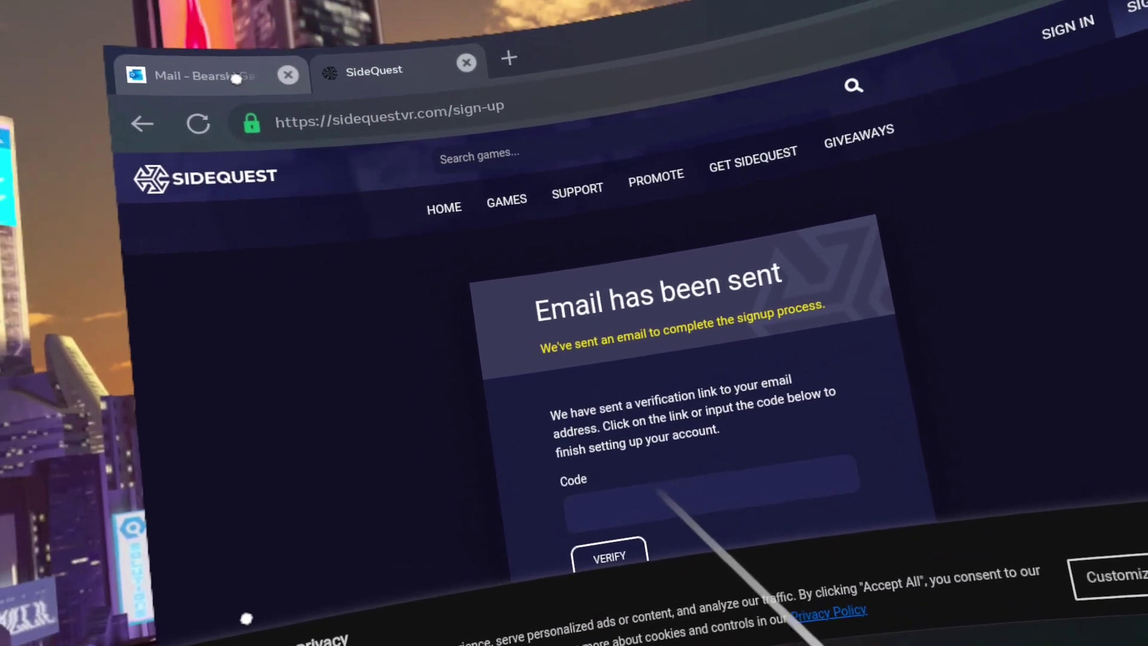
click(223, 27)
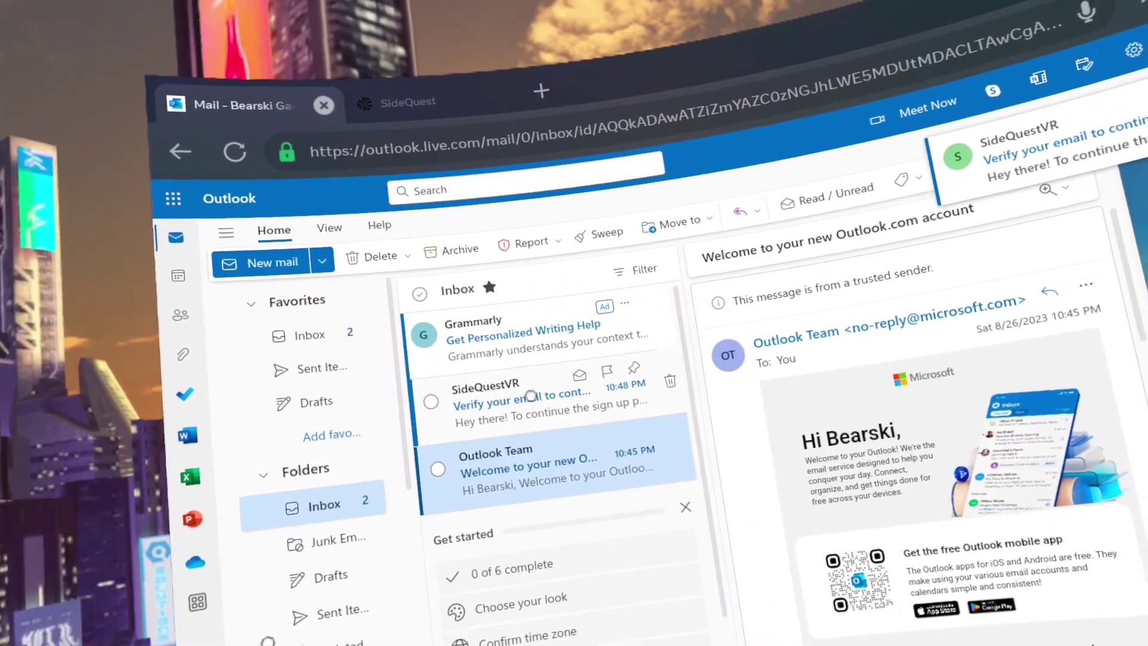
click(528, 392)
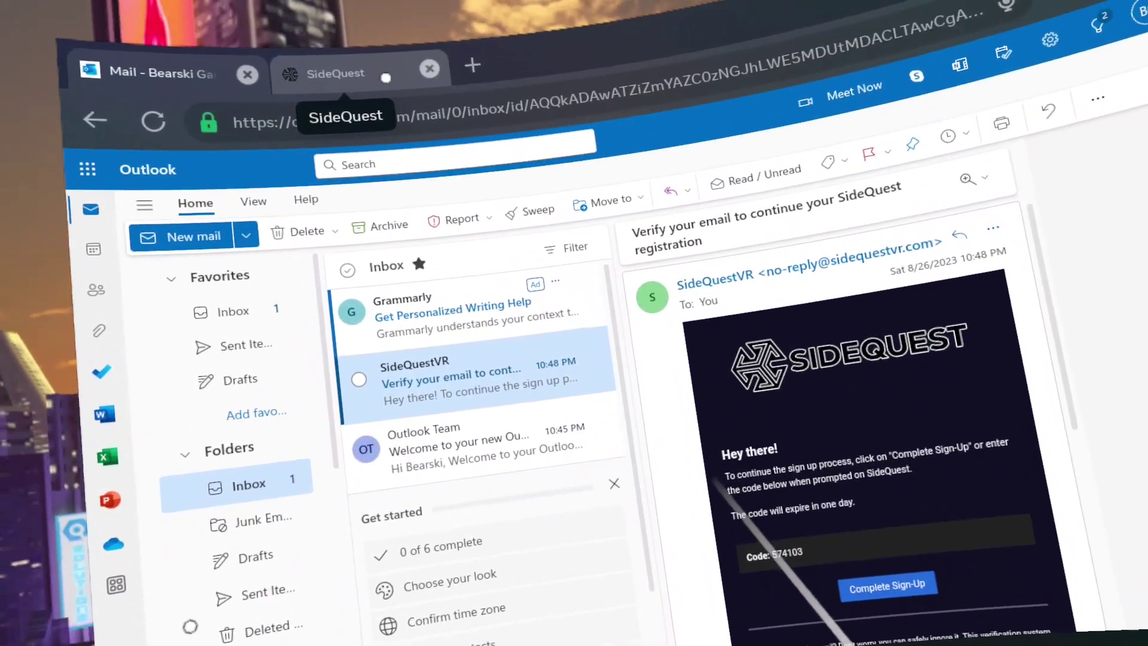
click(333, 56)
Enter the emailed verification code on SideQuest and verify it
click(672, 544)
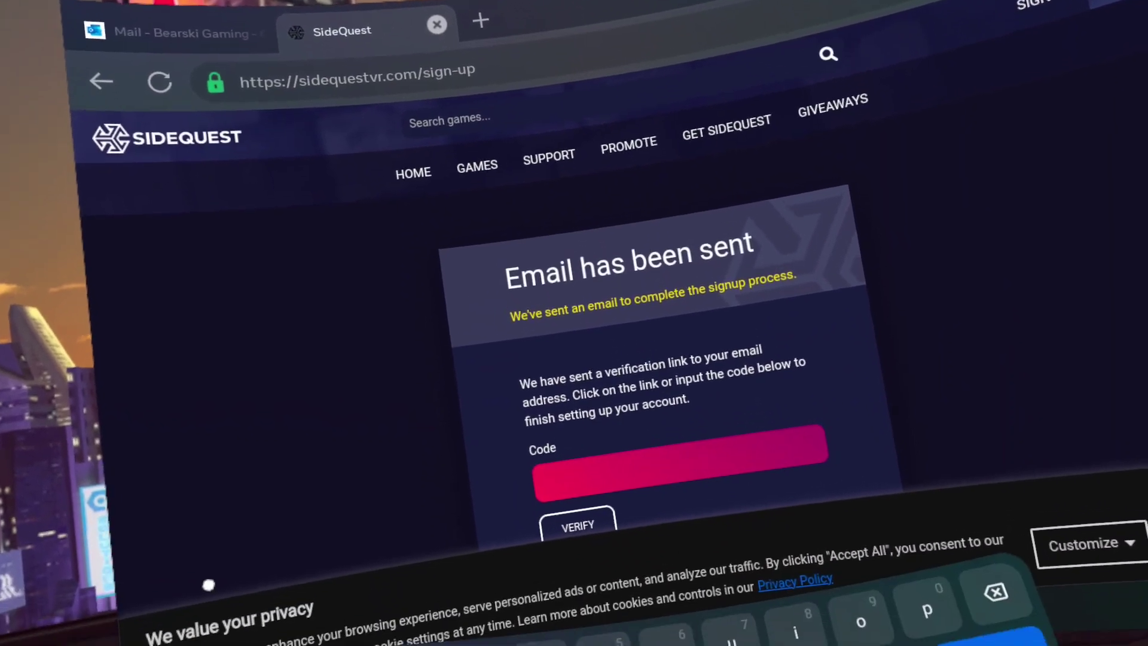
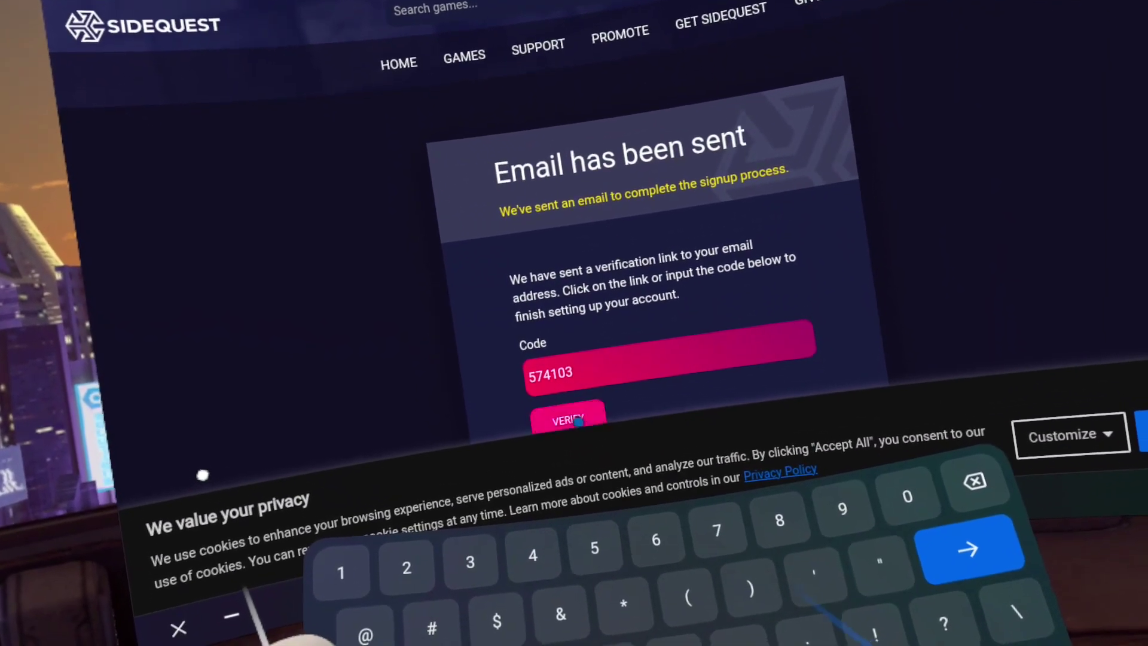
click(578, 421)
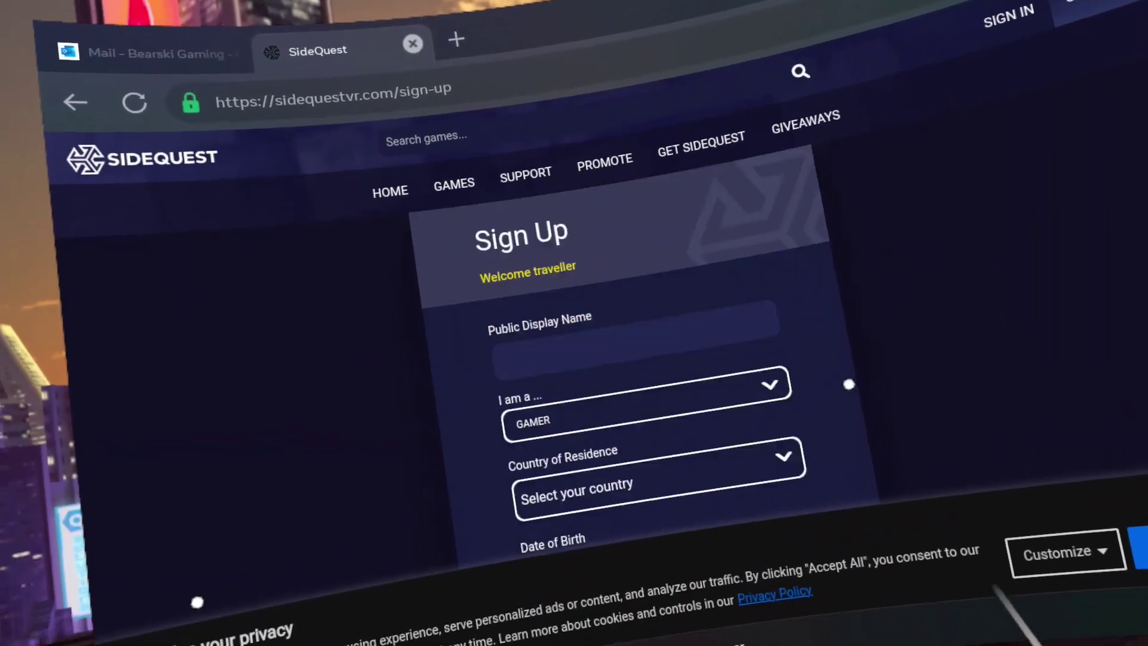
Fill in a public display name, country Canada, and a birth date of day 1, 1988
click(598, 353)
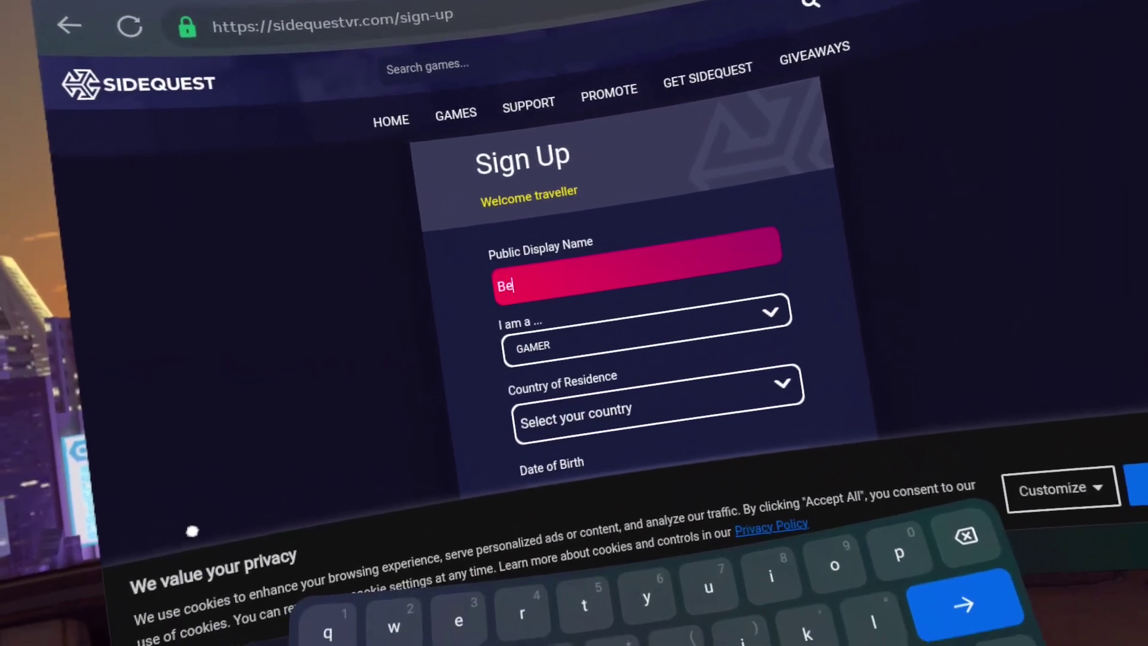
text(Bearski)
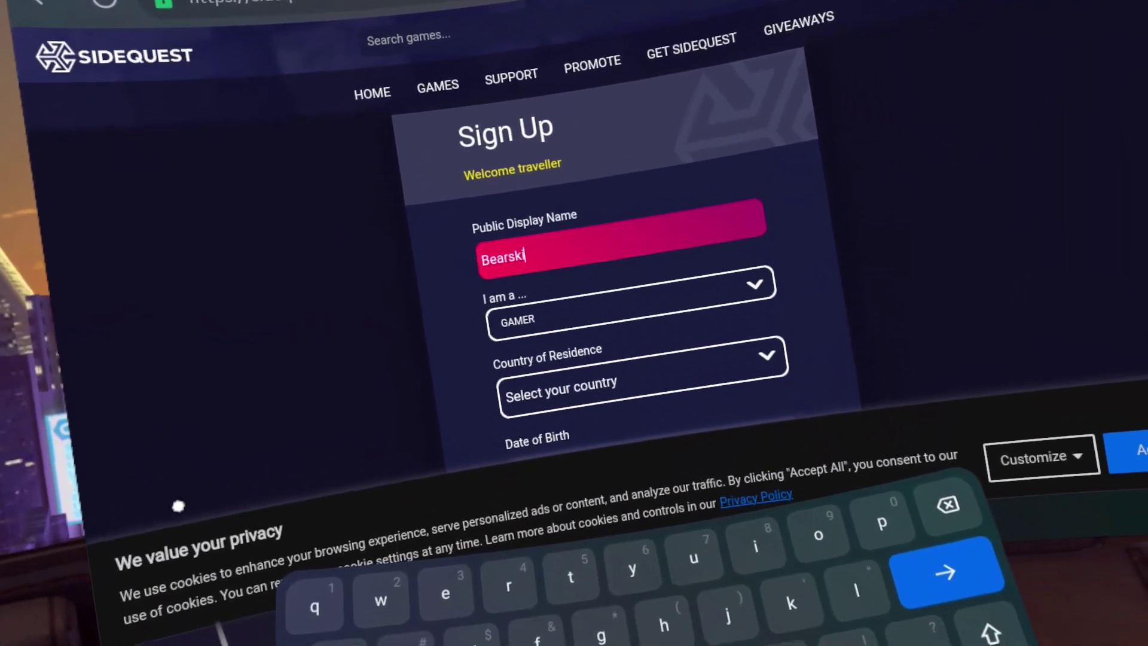
text( Testing)
click(765, 357)
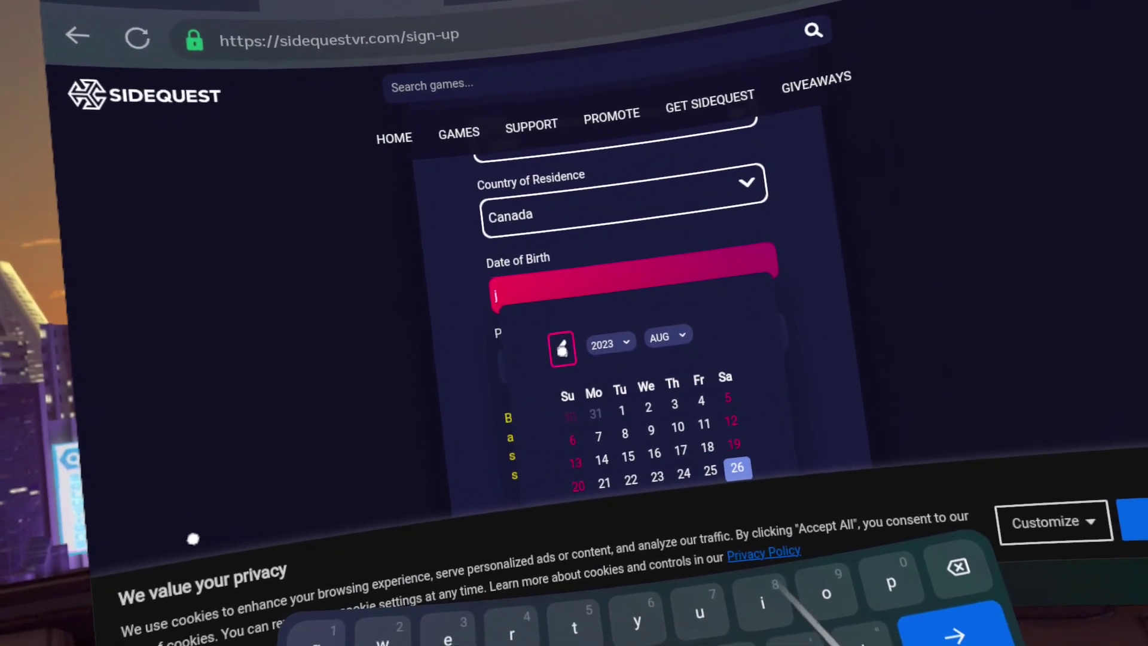
click(602, 344)
scroll(679, 277, down, 10)
scroll(658, 205, up, 3)
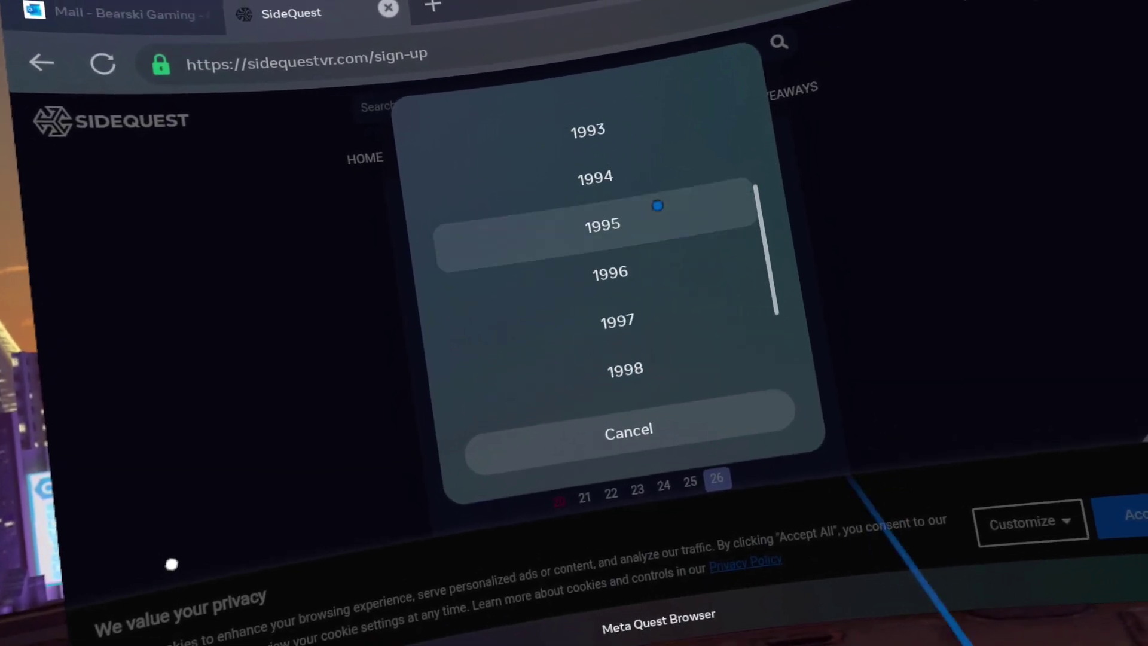
scroll(657, 205, up, 3)
click(594, 198)
click(610, 405)
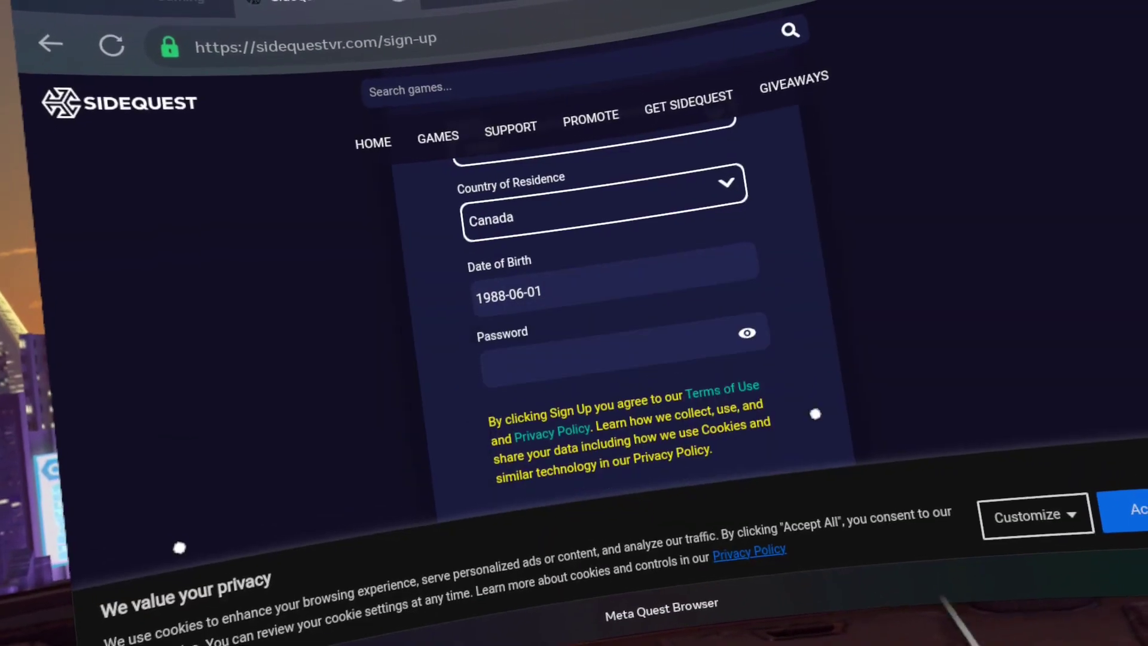
scroll(815, 413, down, 5)
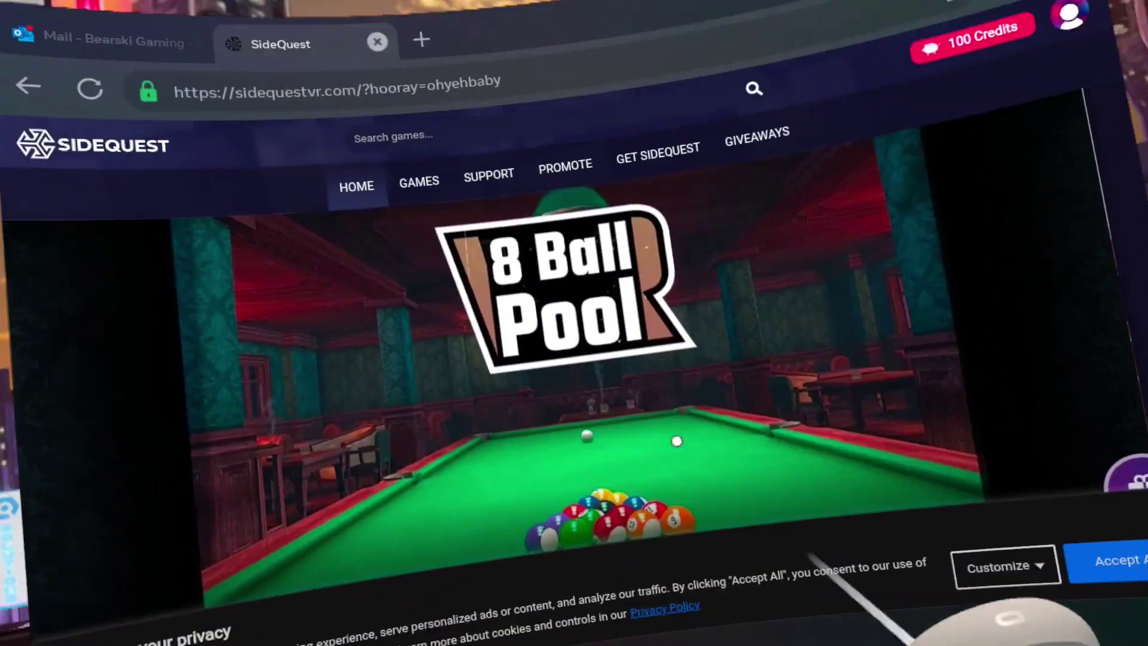
Search the SideQuest catalogue for 'sidequest vr' and open the SideQuest app's page
click(393, 137)
text(si)
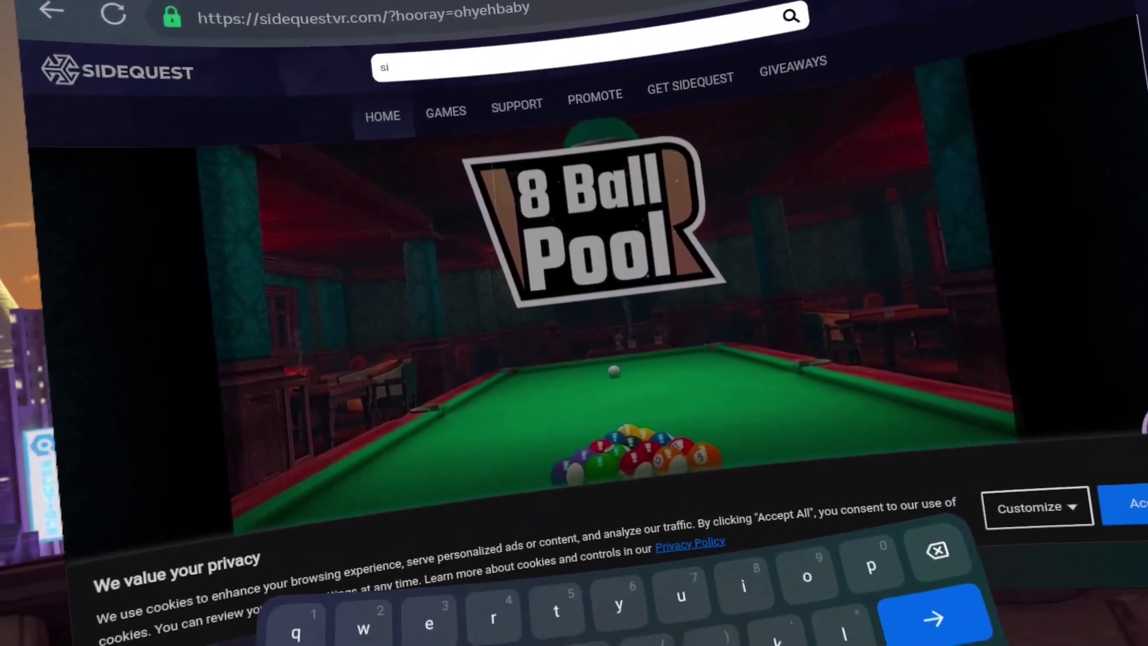
text(dequest)
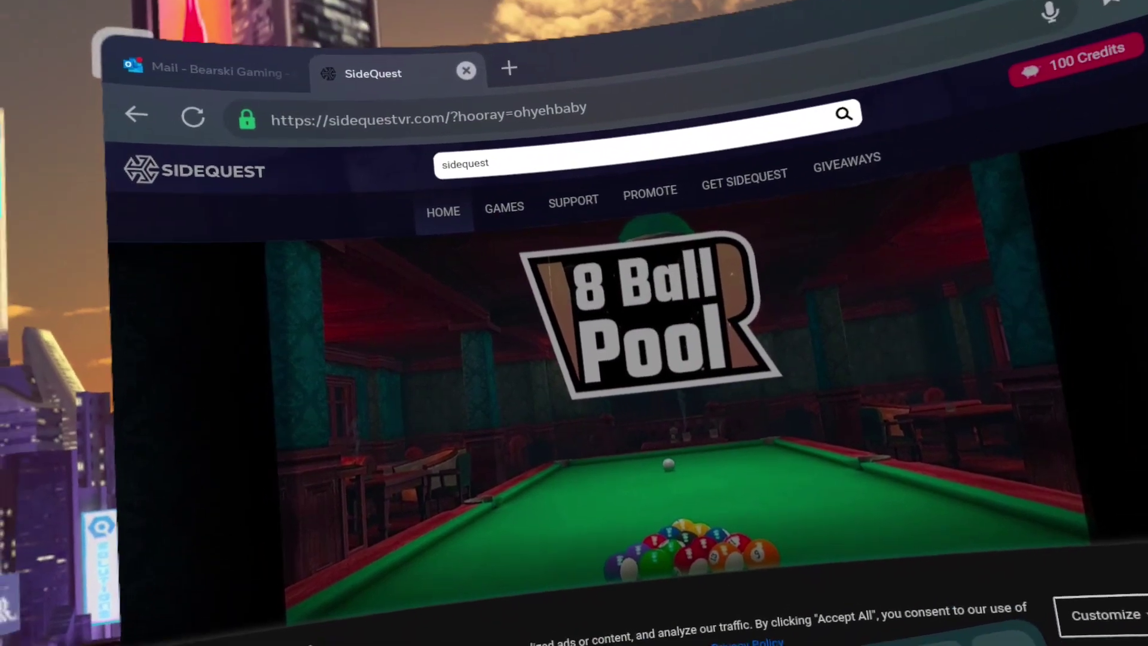
text( vr)
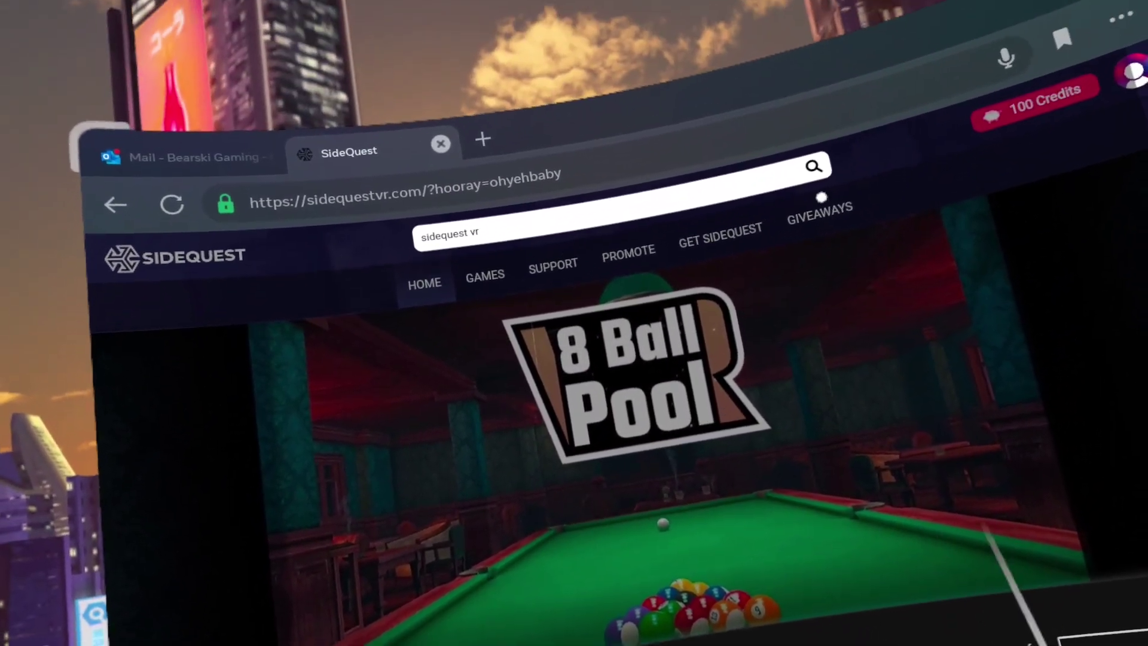
key(Return)
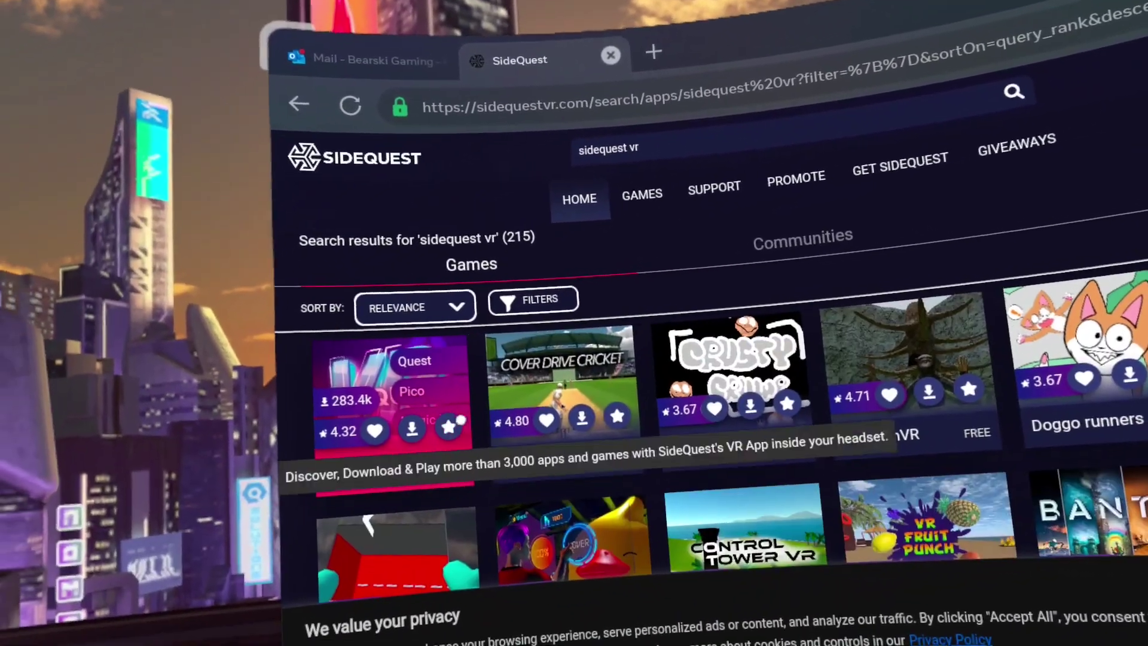
click(371, 358)
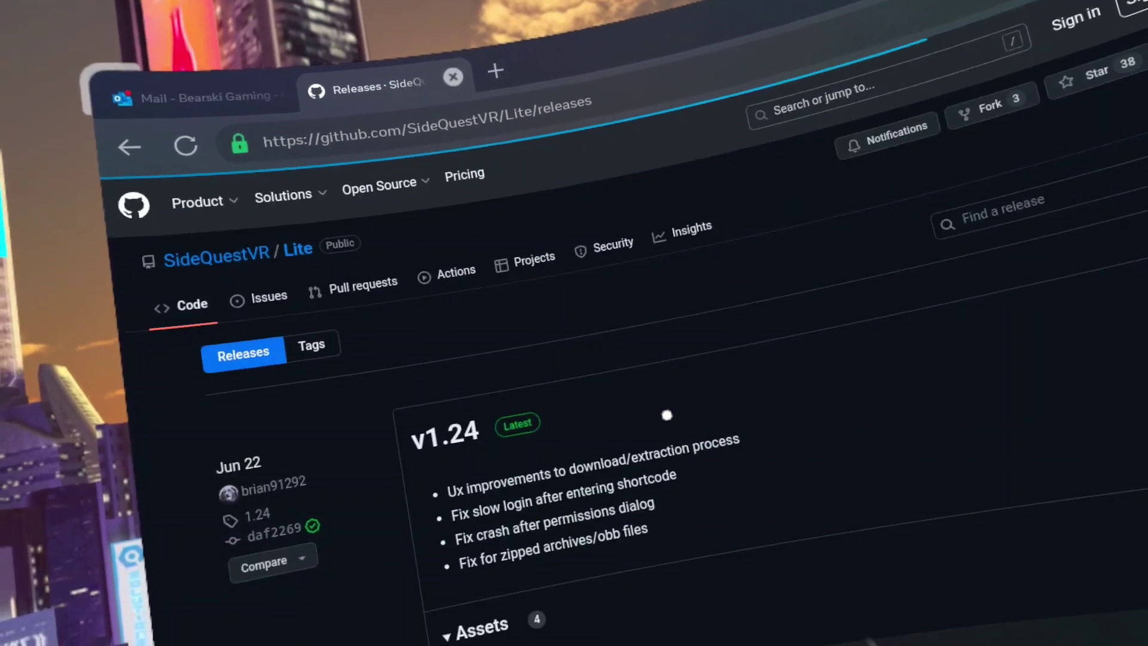
Look over the v1.24 release assets, then close the GitHub releases tab
scroll(698, 393, down, 2)
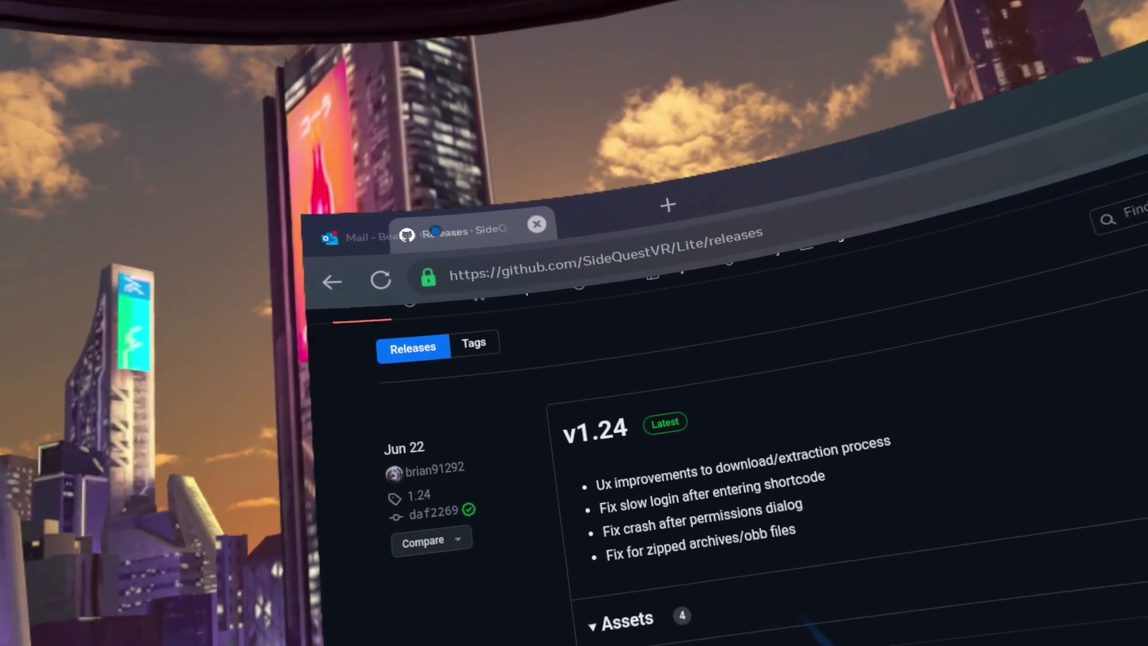
click(606, 229)
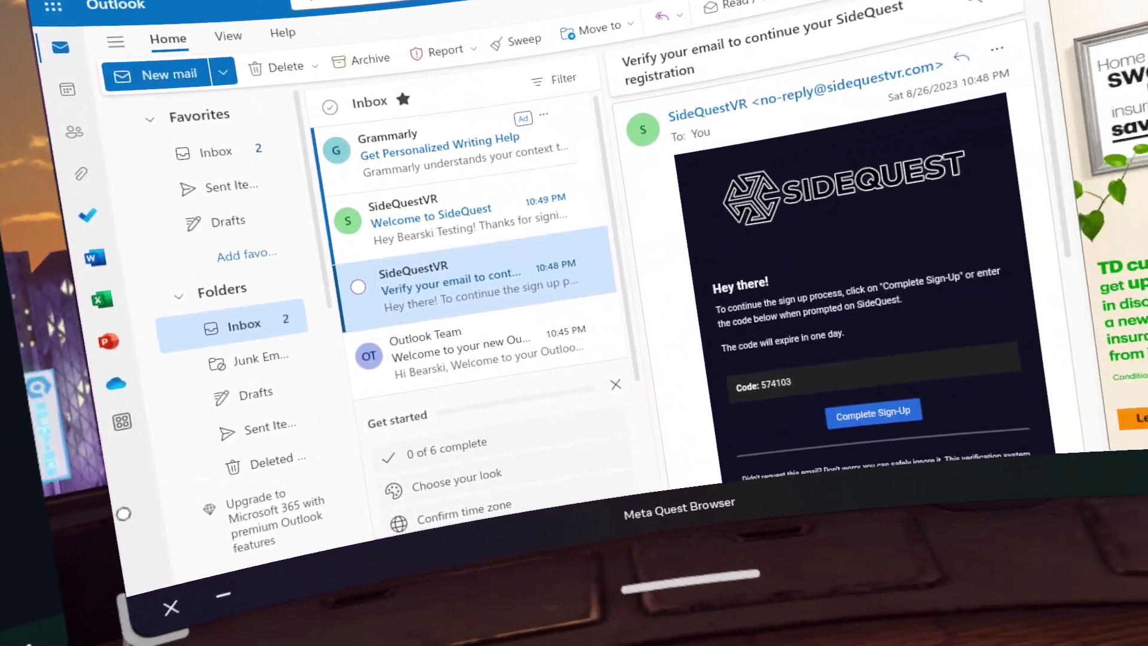
Open the App Library from the Quest taskbar to launch Mobile VR Station
click(939, 628)
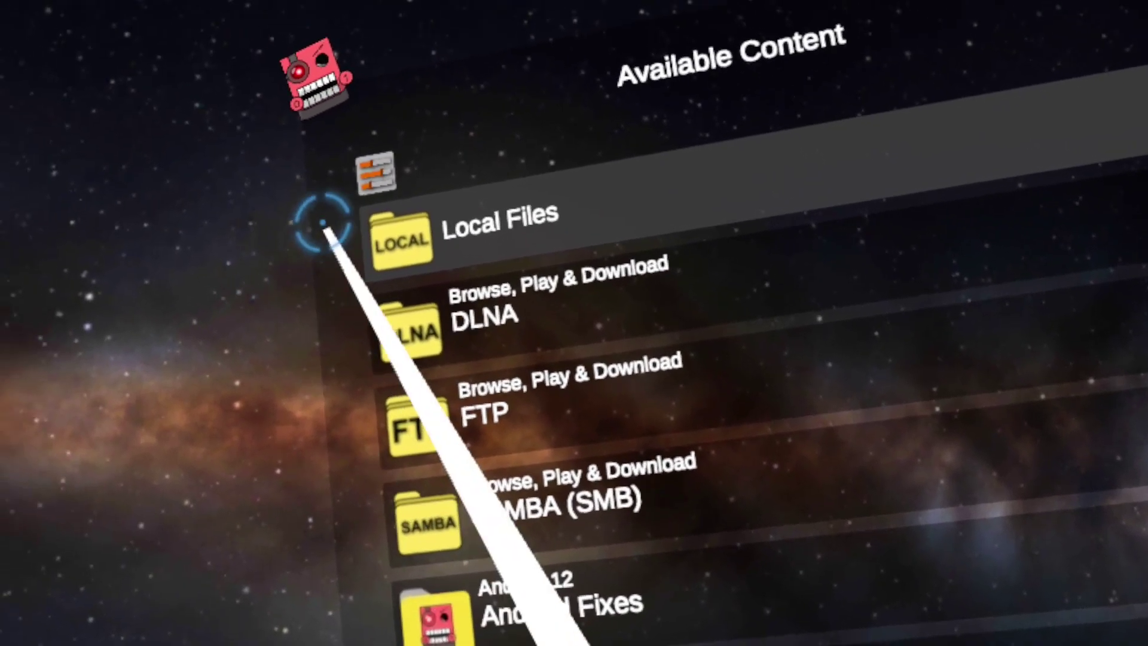
Browse Local Files > All Folders > Android > data in Mobile VR Station
click(400, 239)
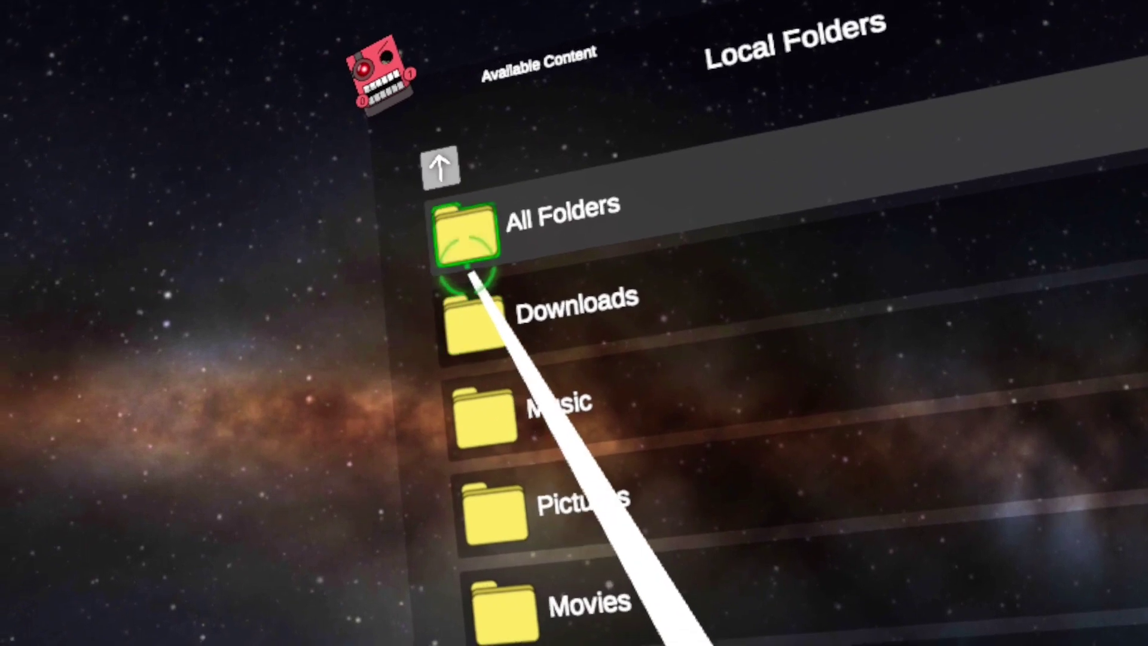
click(468, 263)
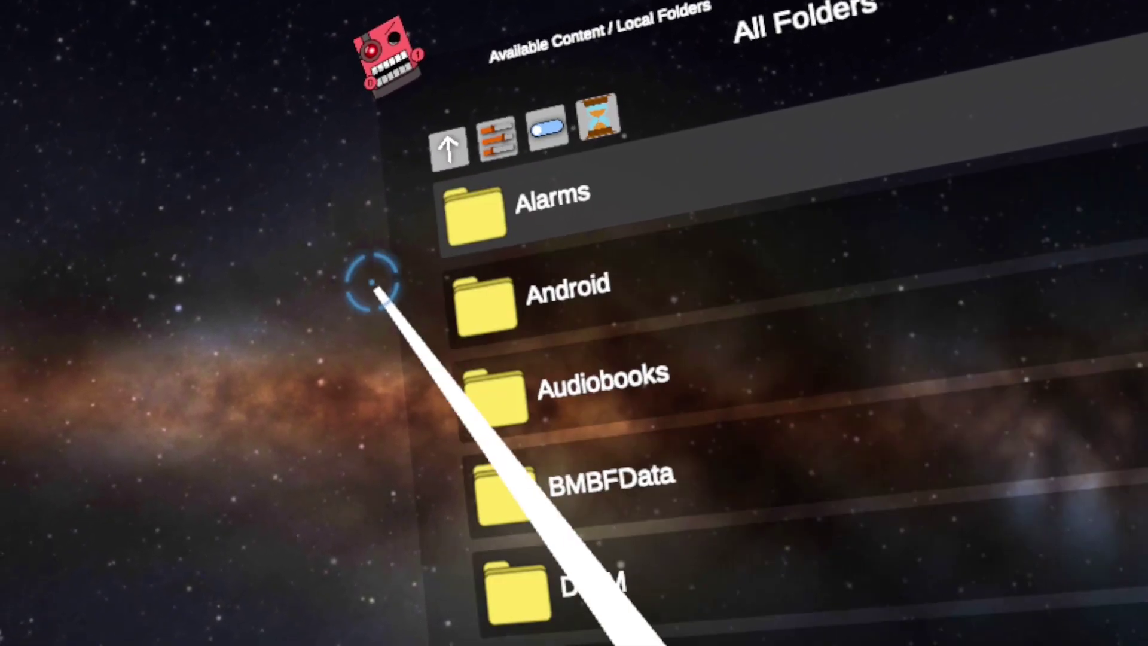
click(392, 308)
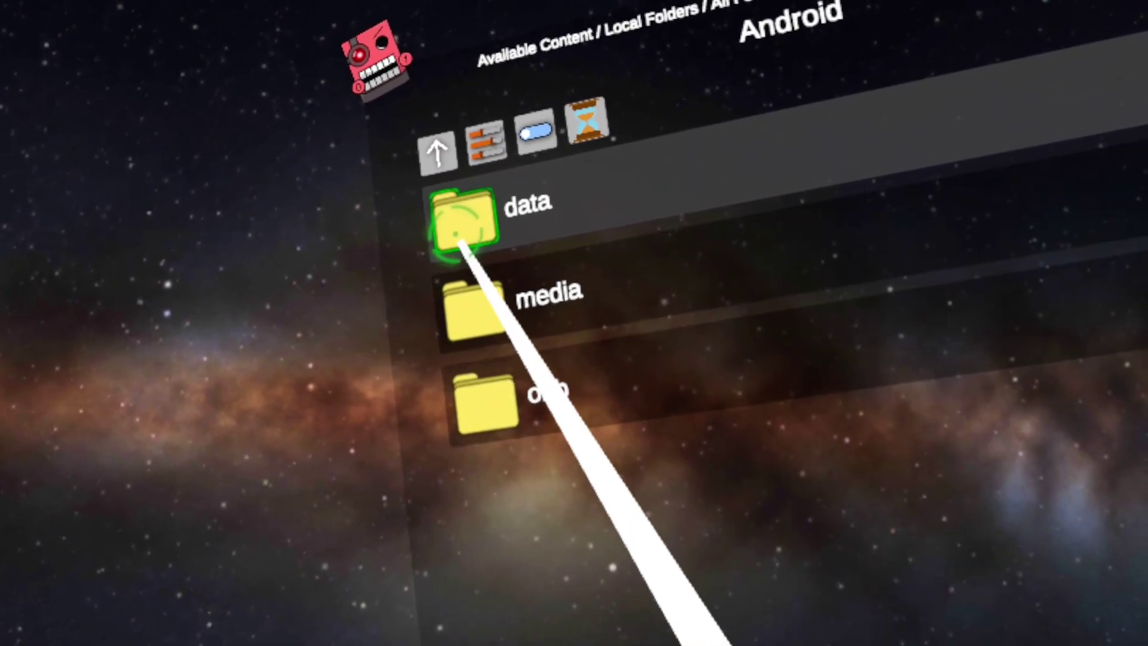
click(454, 236)
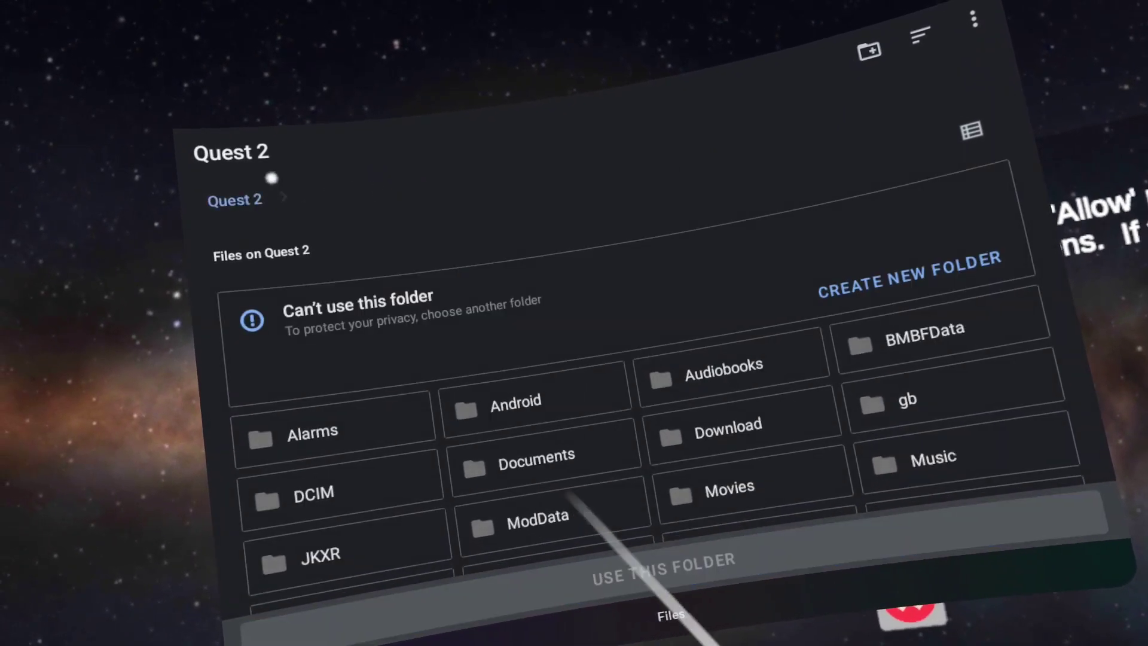
Open app-release.apk from the Download folder and confirm the SideQuest installation
scroll(515, 256, down, 3)
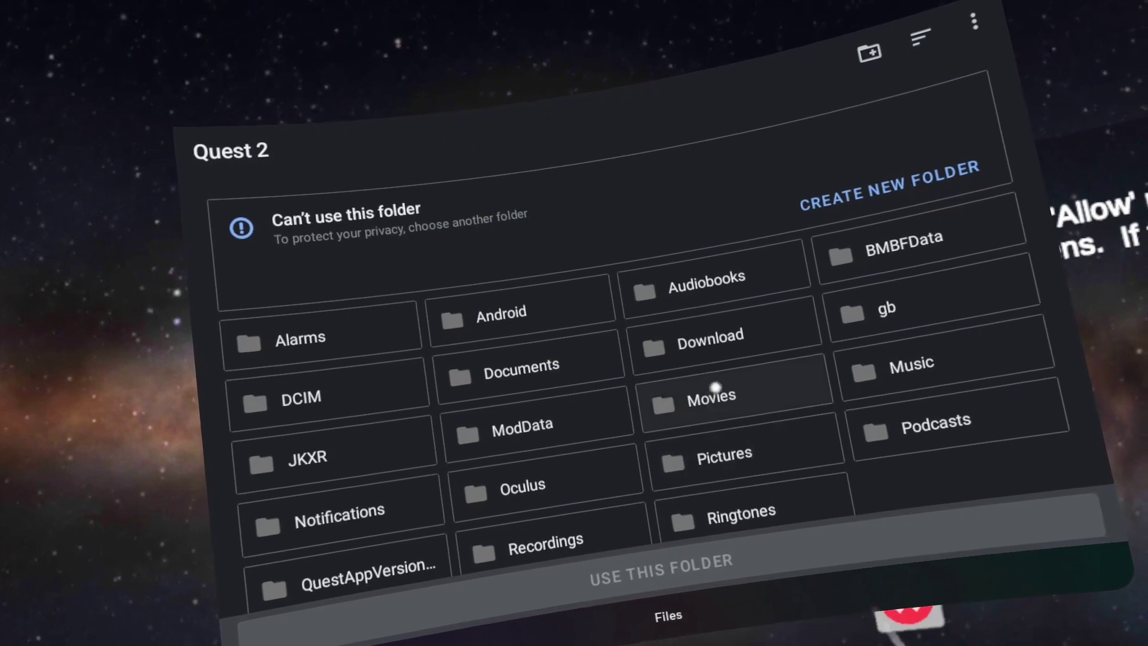
click(711, 350)
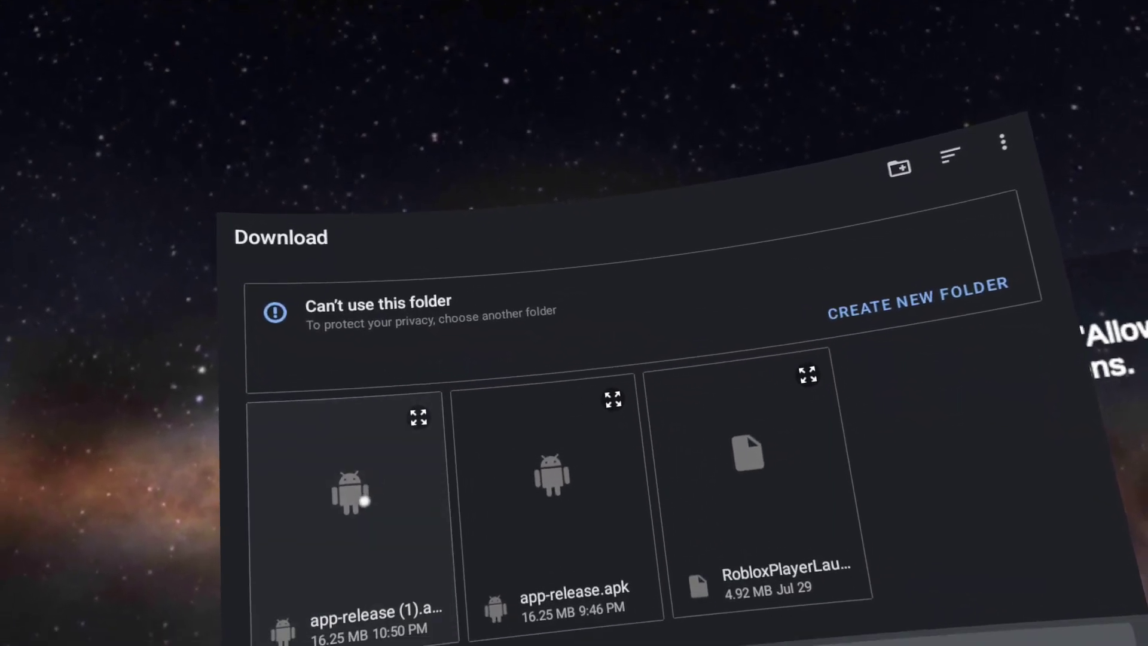
scroll(628, 329, up, 2)
scroll(622, 311, down, 2)
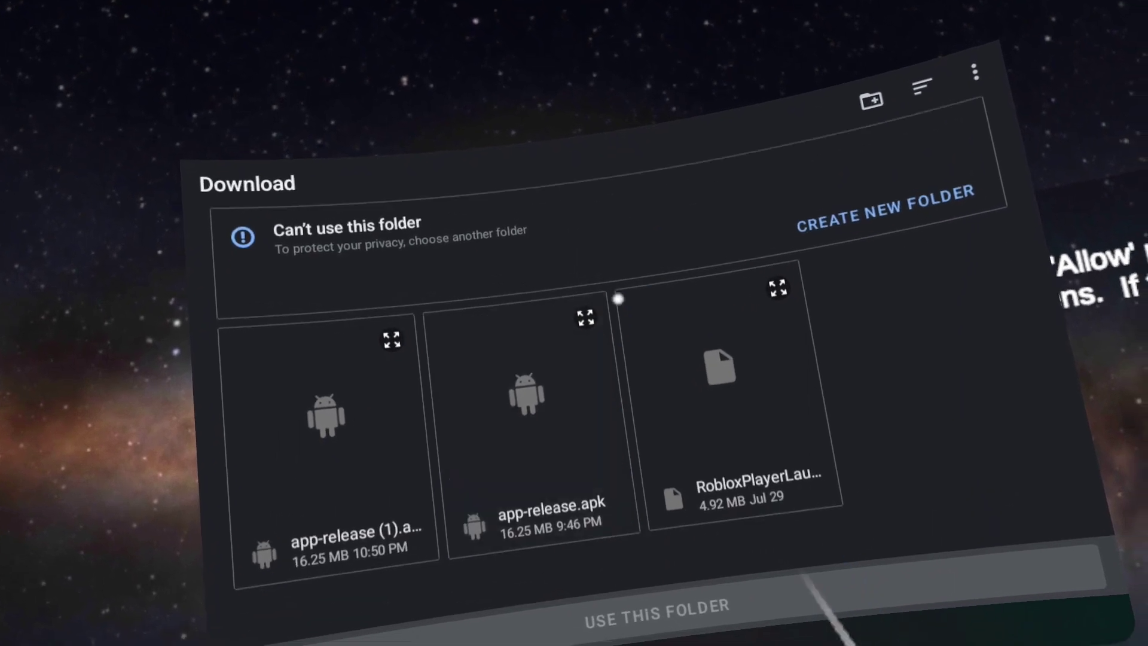
click(573, 307)
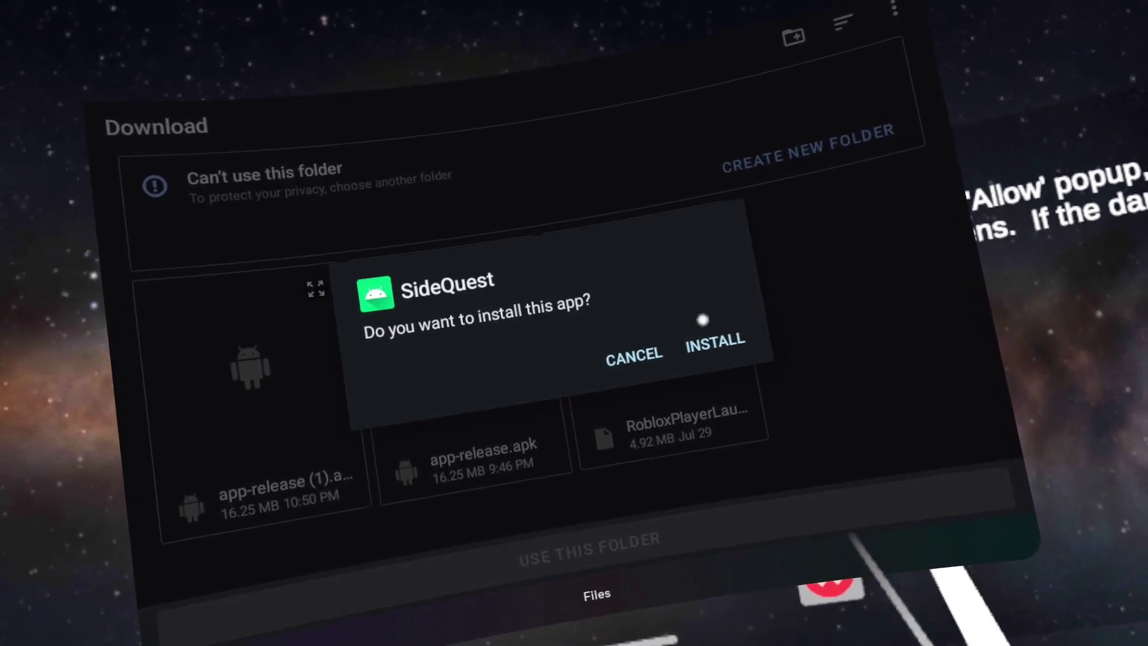
click(715, 341)
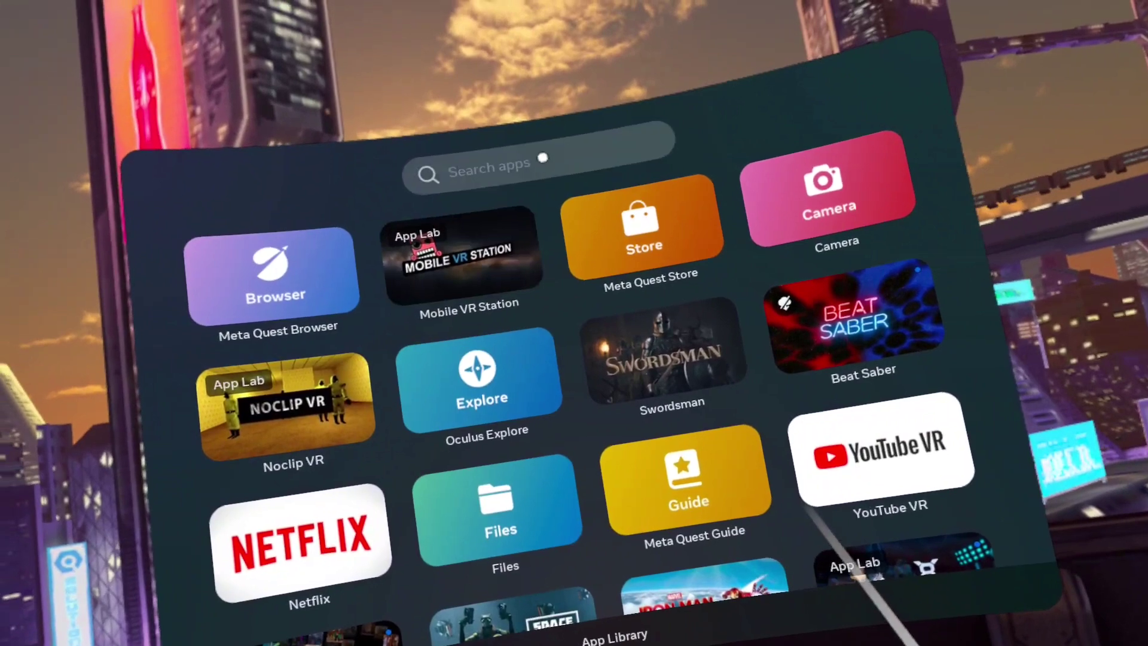
Filter the installed apps to Unknown Sources and launch SideQuest to show its sign-in code
click(537, 173)
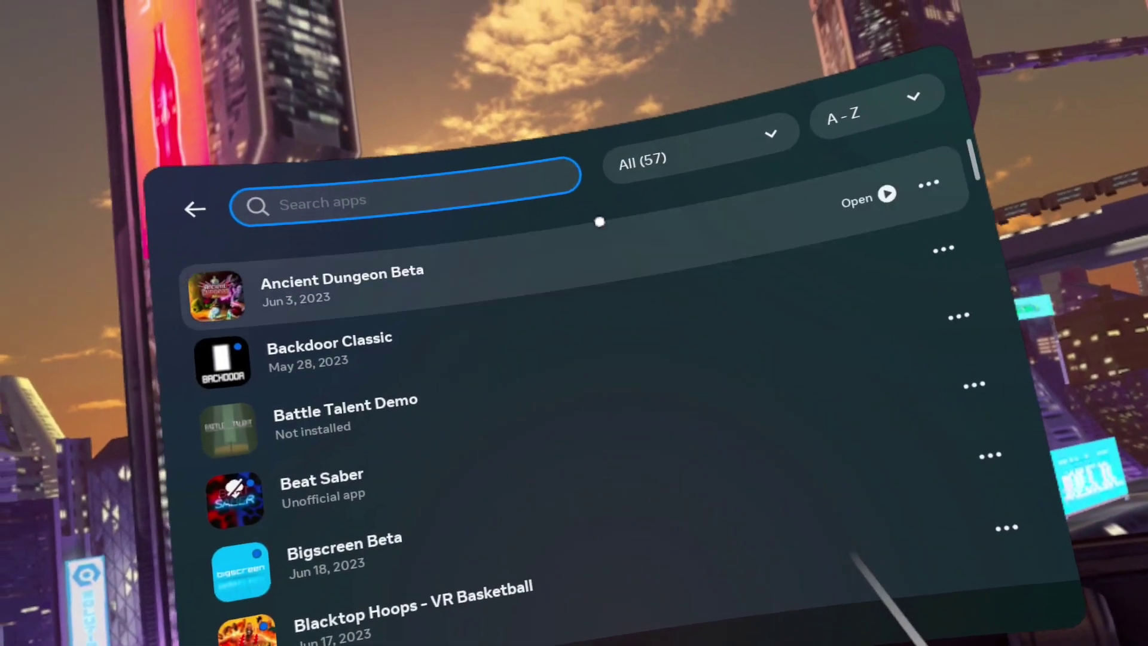
scroll(509, 391, down, 10)
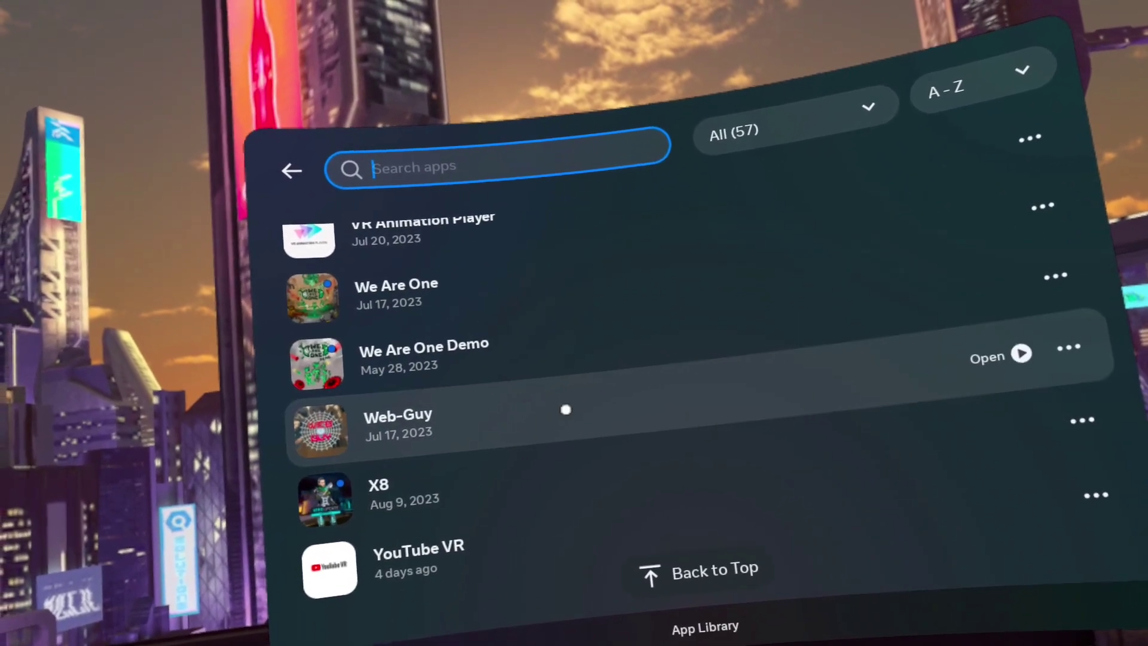
scroll(550, 251, up, 15)
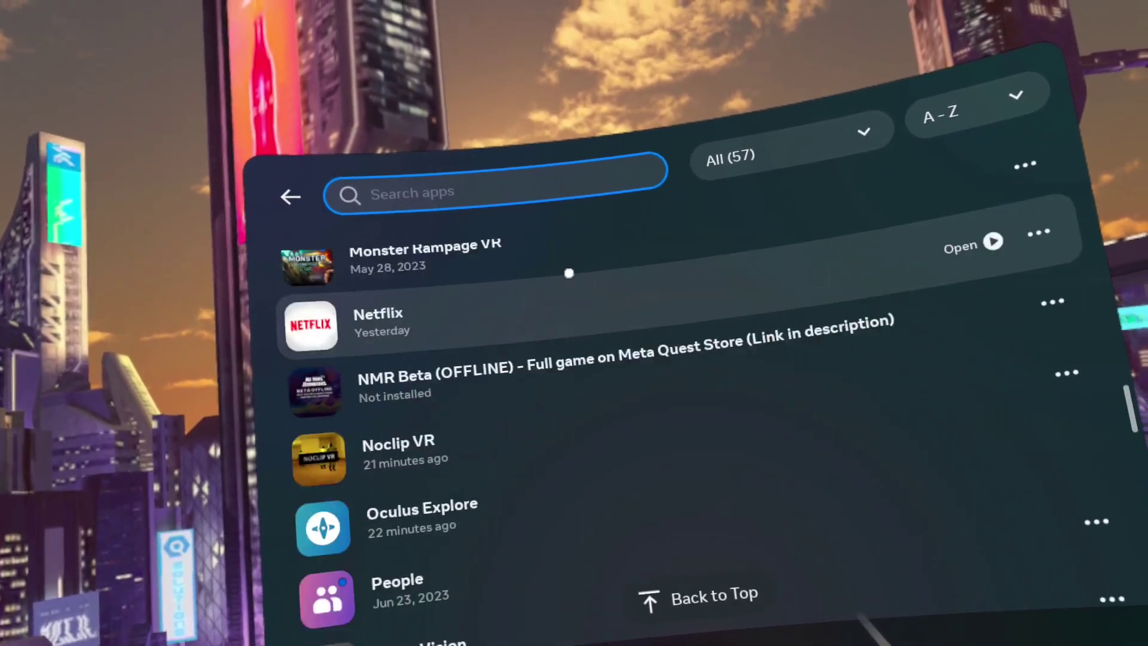
scroll(569, 273, up, 15)
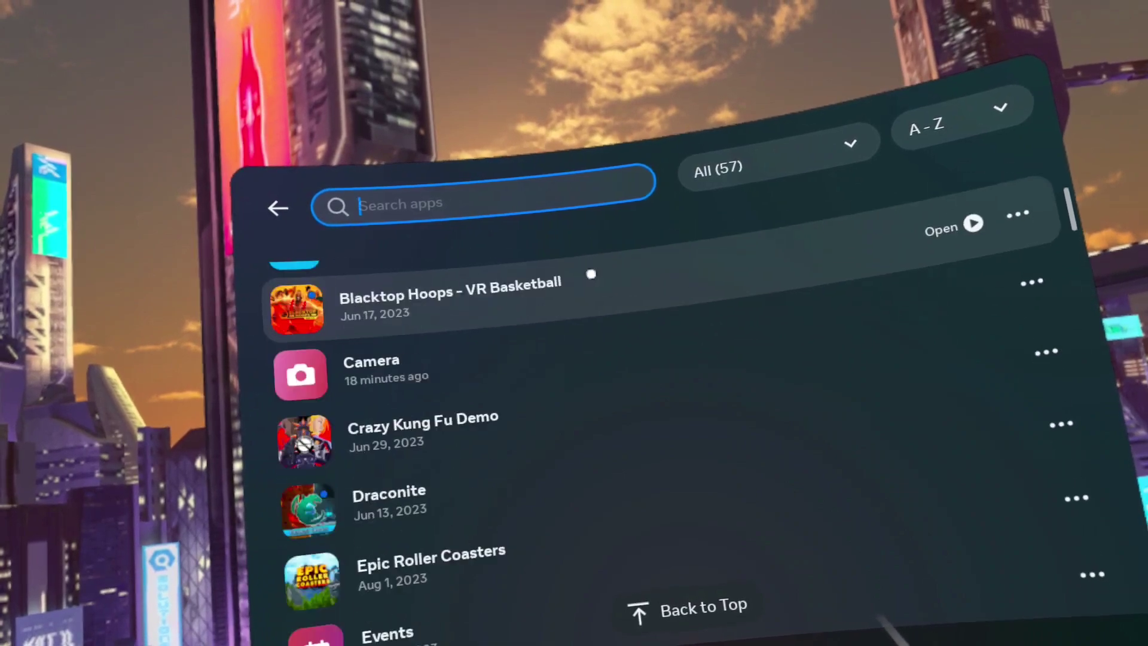
scroll(591, 274, up, 5)
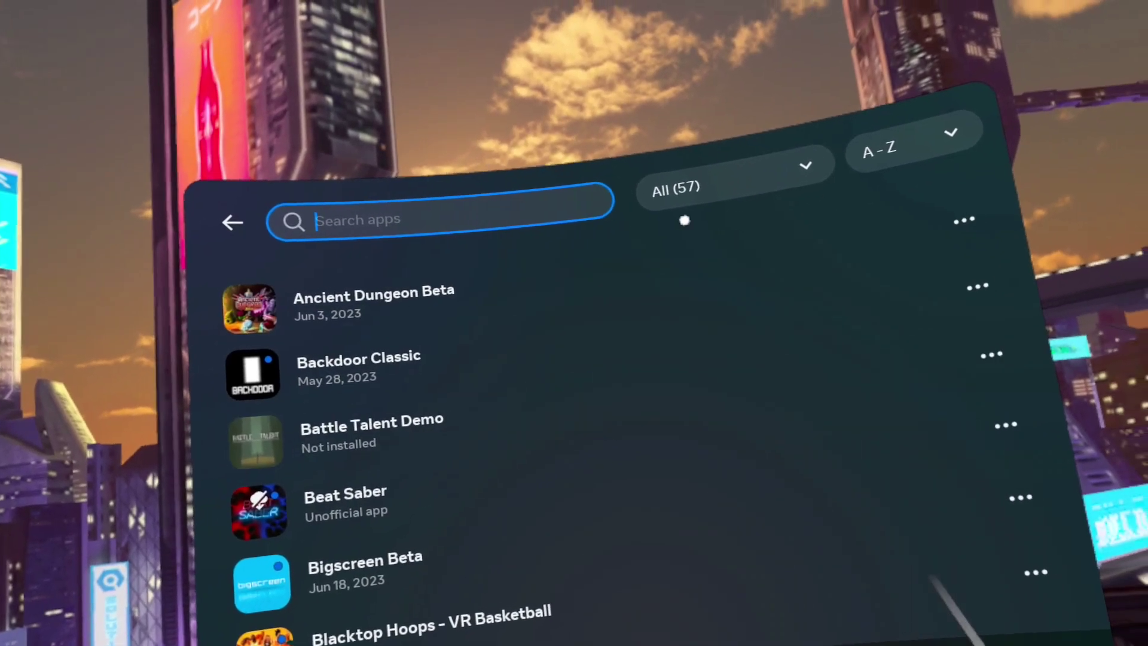
click(760, 183)
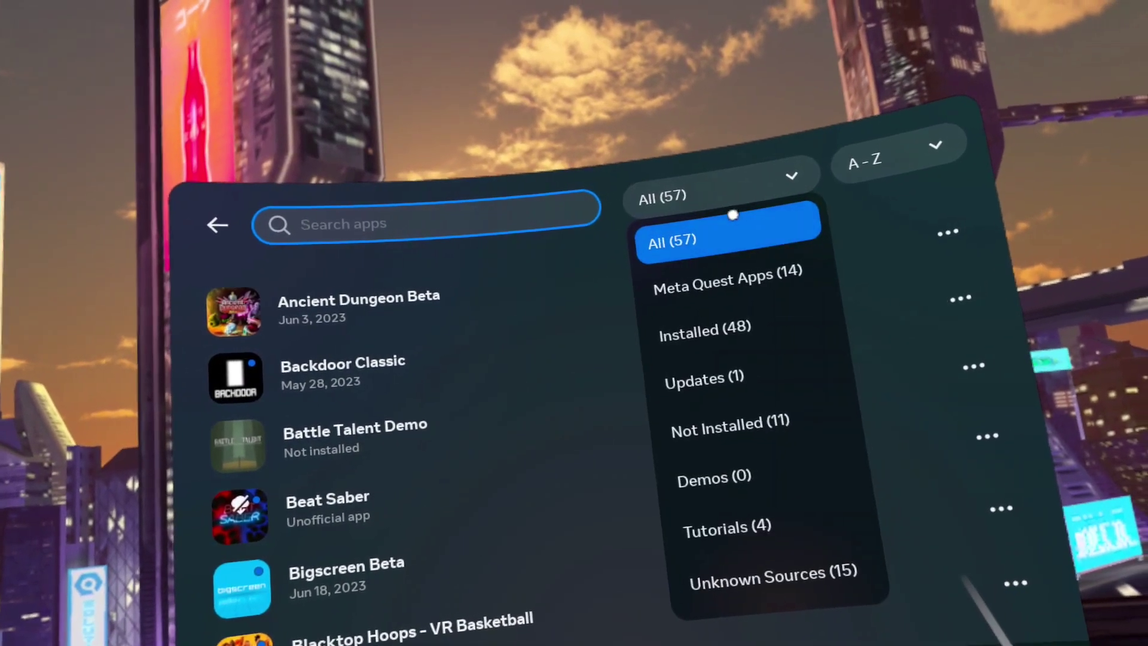
click(723, 567)
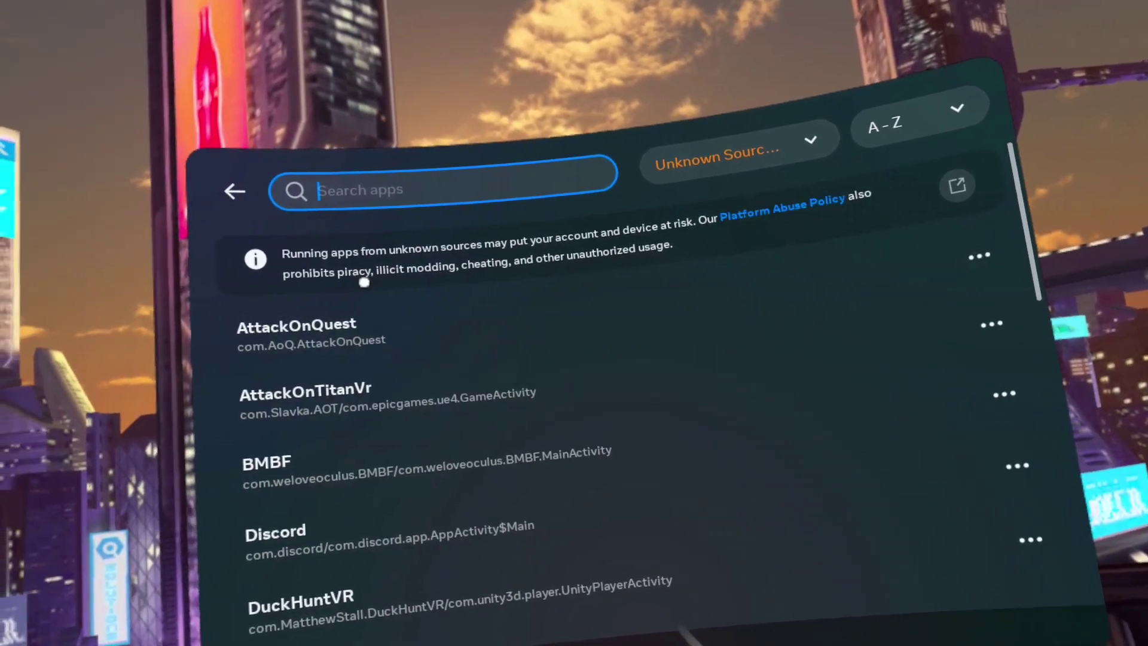
scroll(364, 282, down, 10)
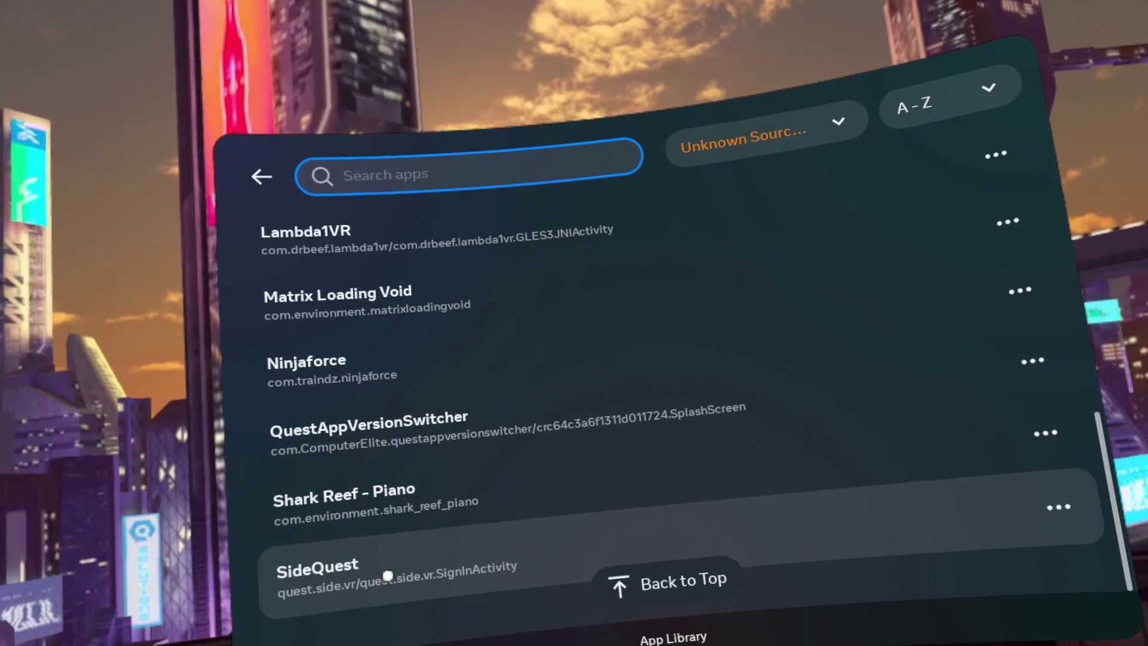
click(374, 573)
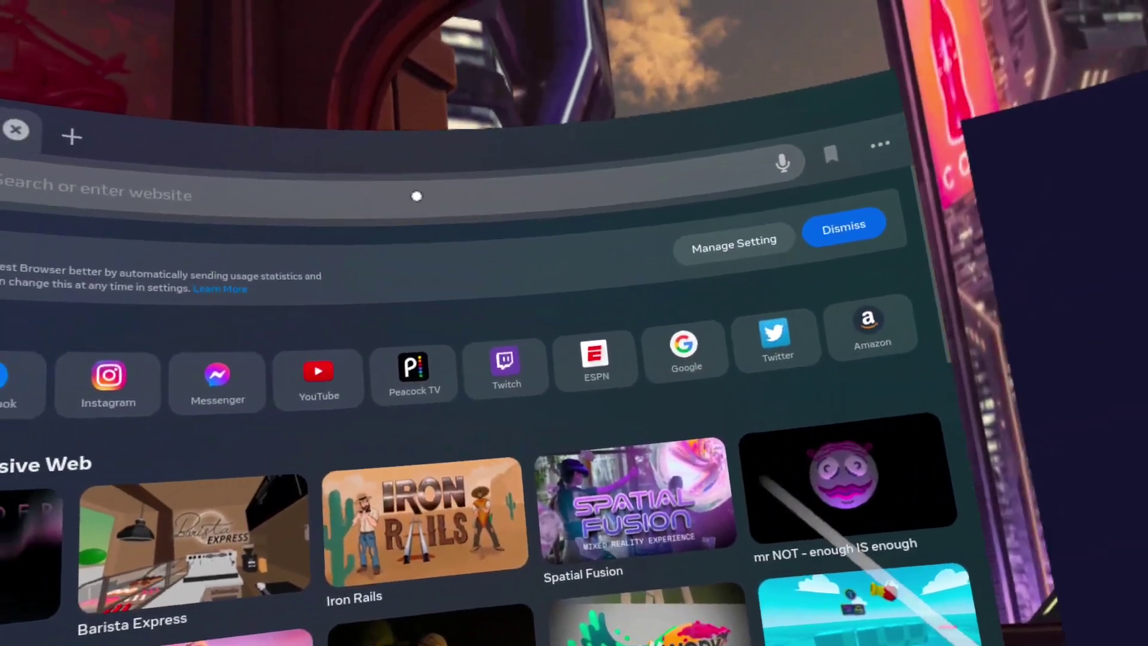
Go to sdq.st/link, enter the app's 6-digit sign-in code, and link the account
click(415, 195)
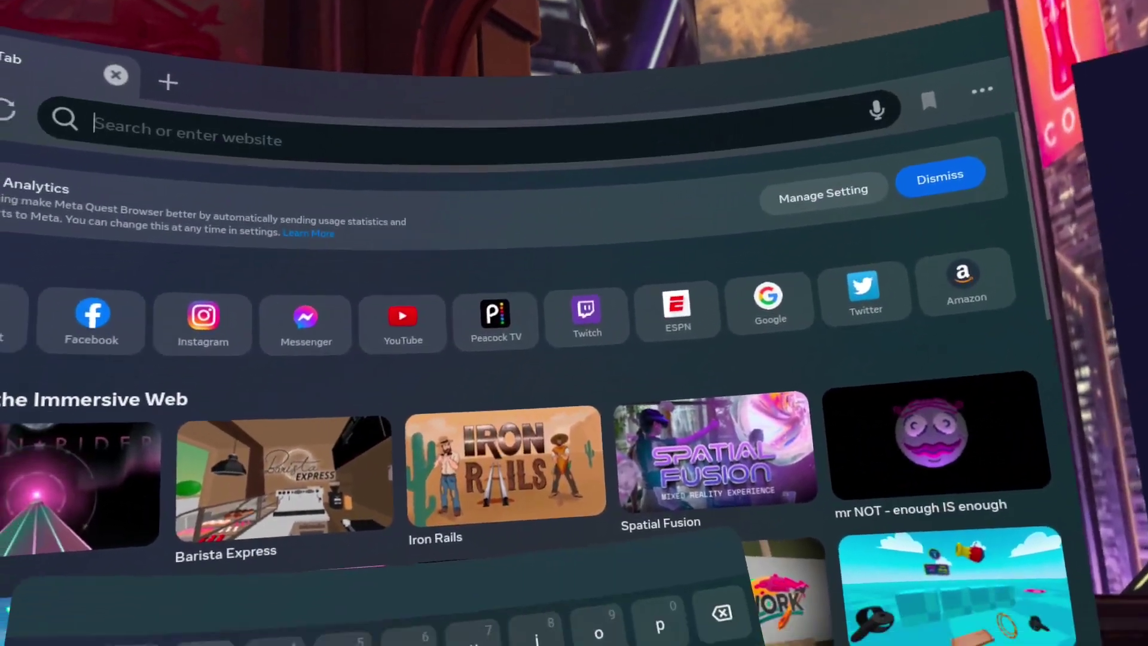
text(sdq.s)
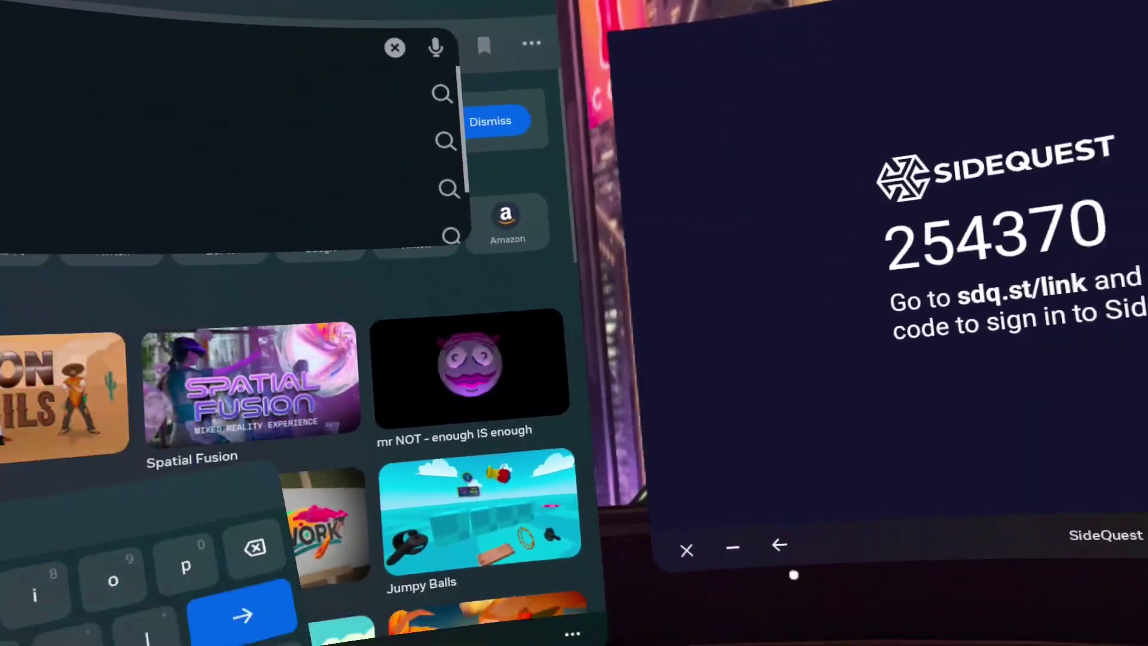
text(t/)
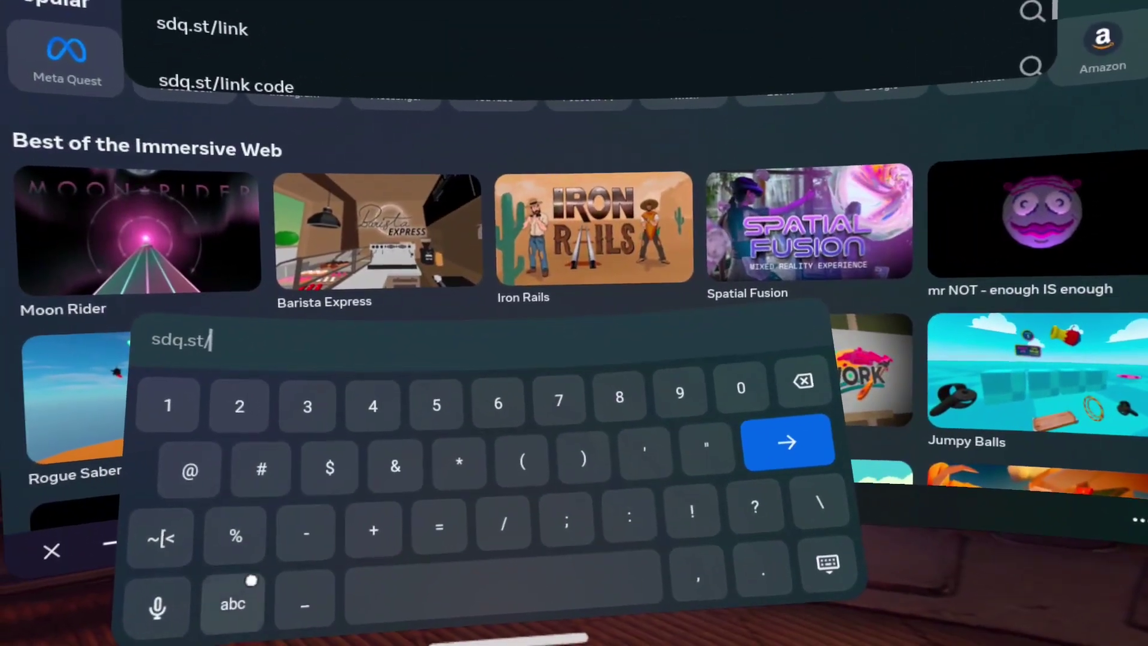
text(link)
key(Return)
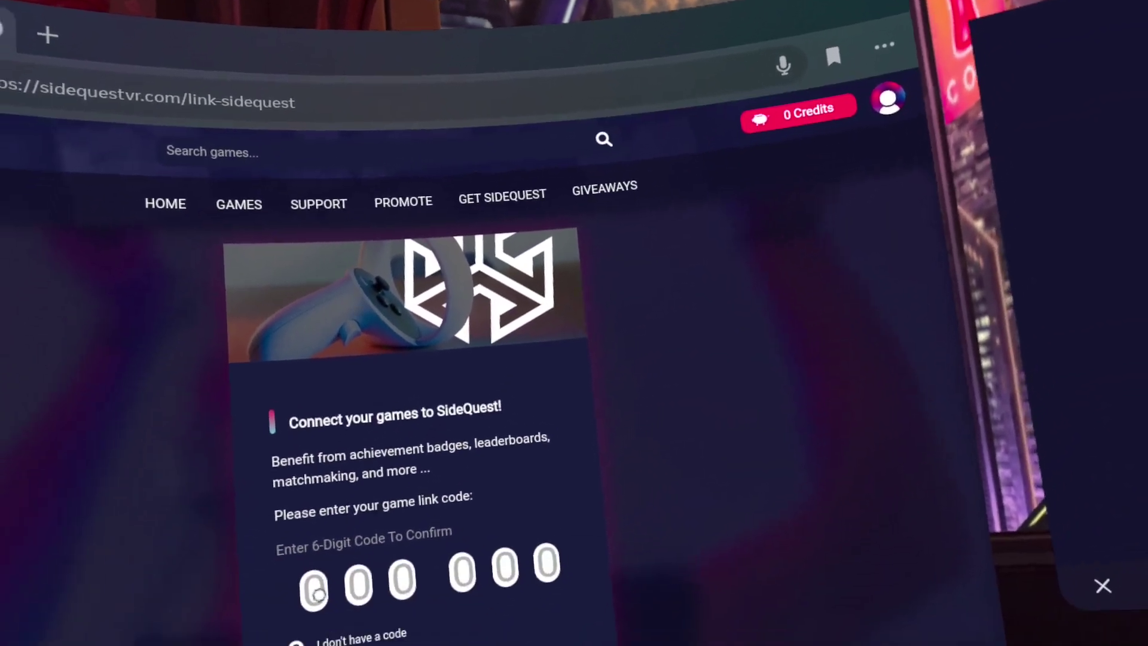
text(25)
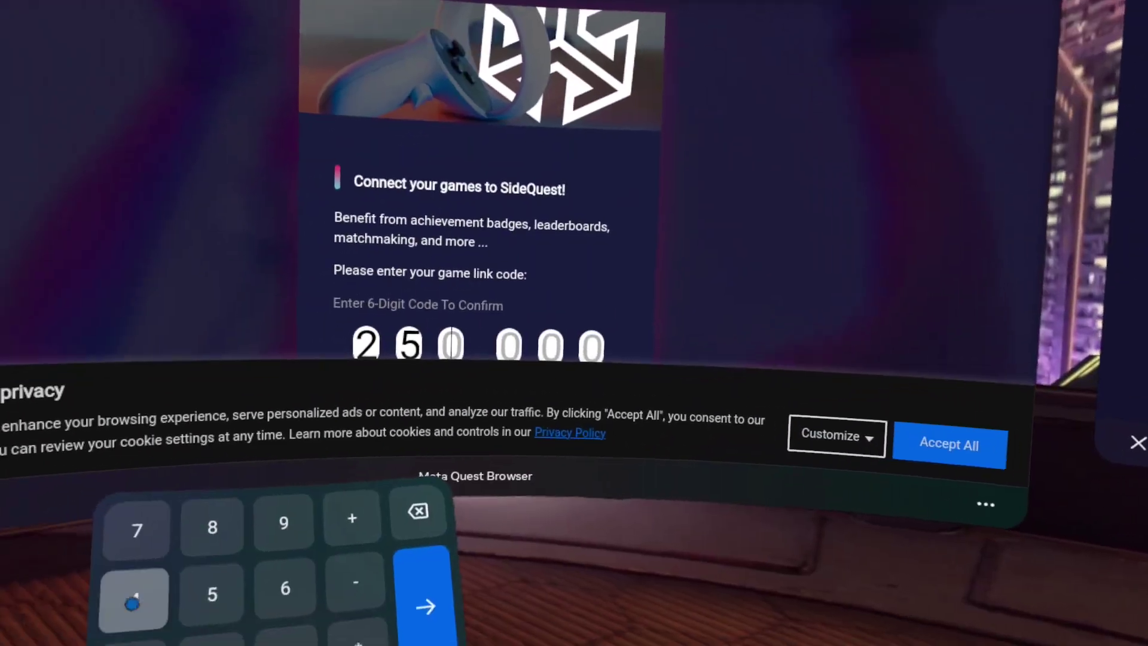
text(4372)
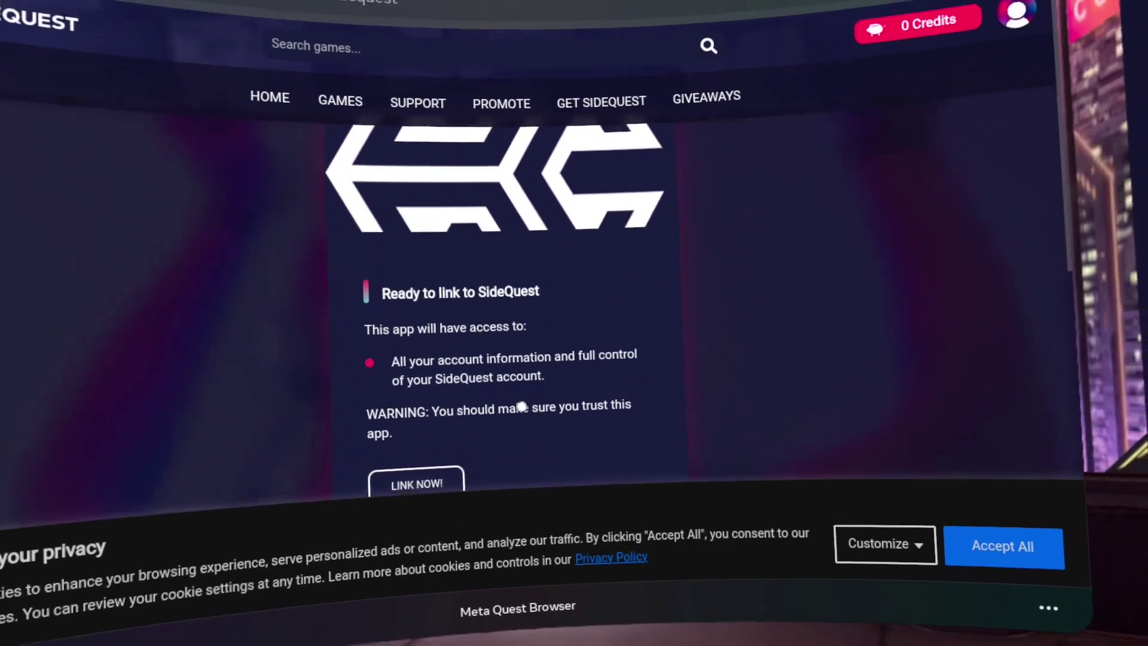
click(412, 402)
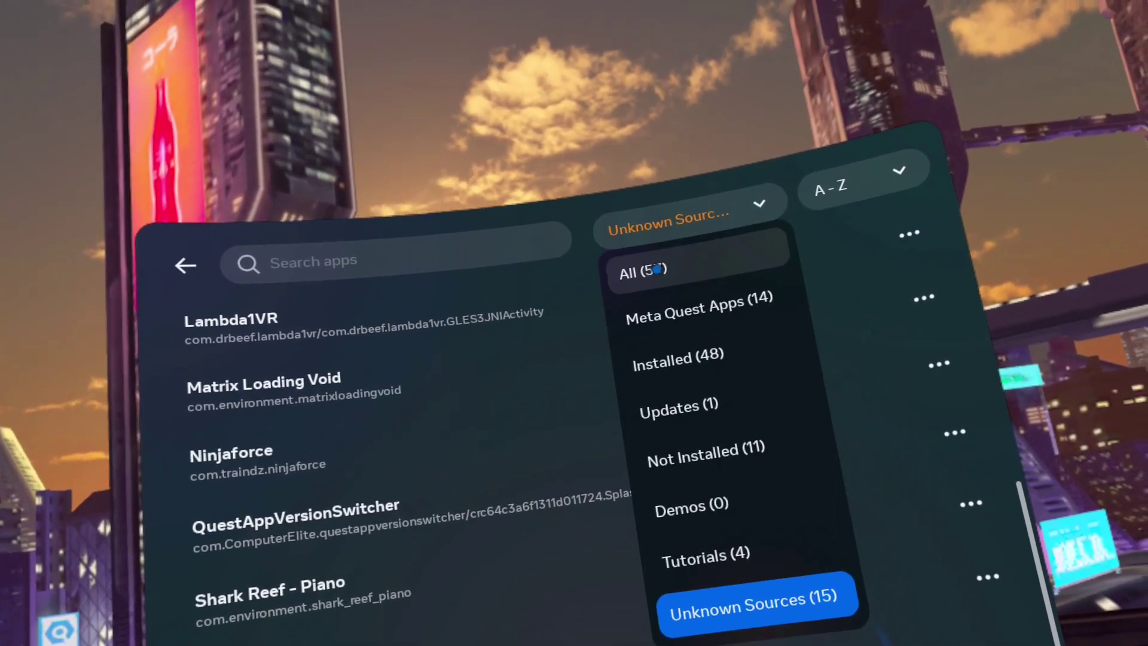
Reset the app filter to All, then re-filter to Unknown Sources and relaunch SideQuest
click(658, 252)
click(203, 245)
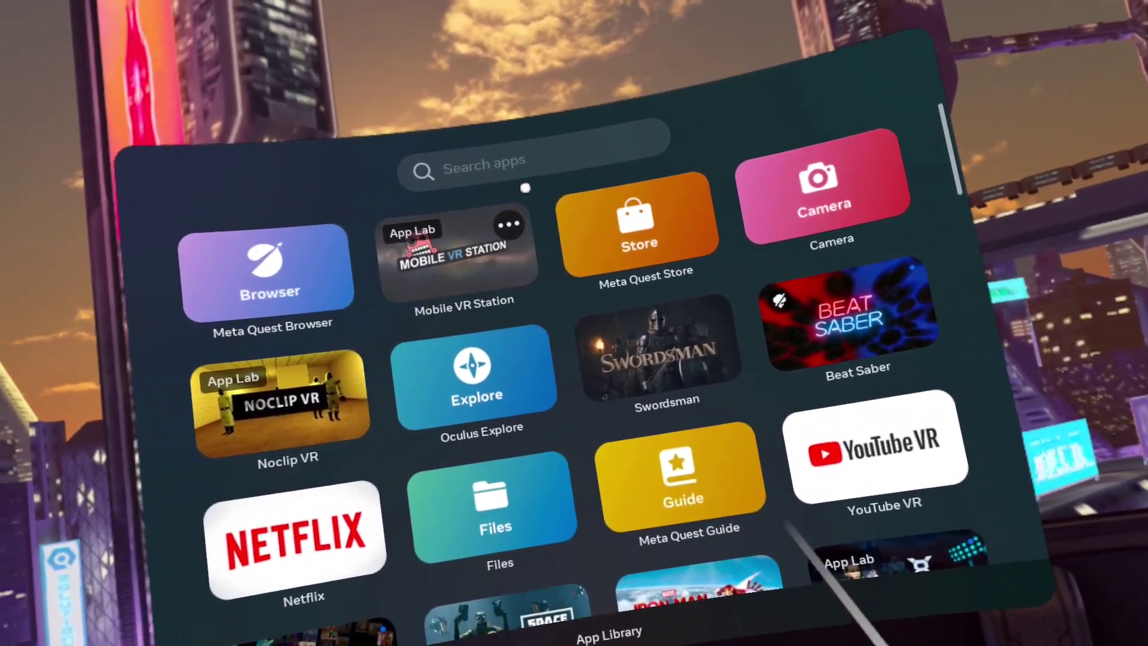
click(588, 178)
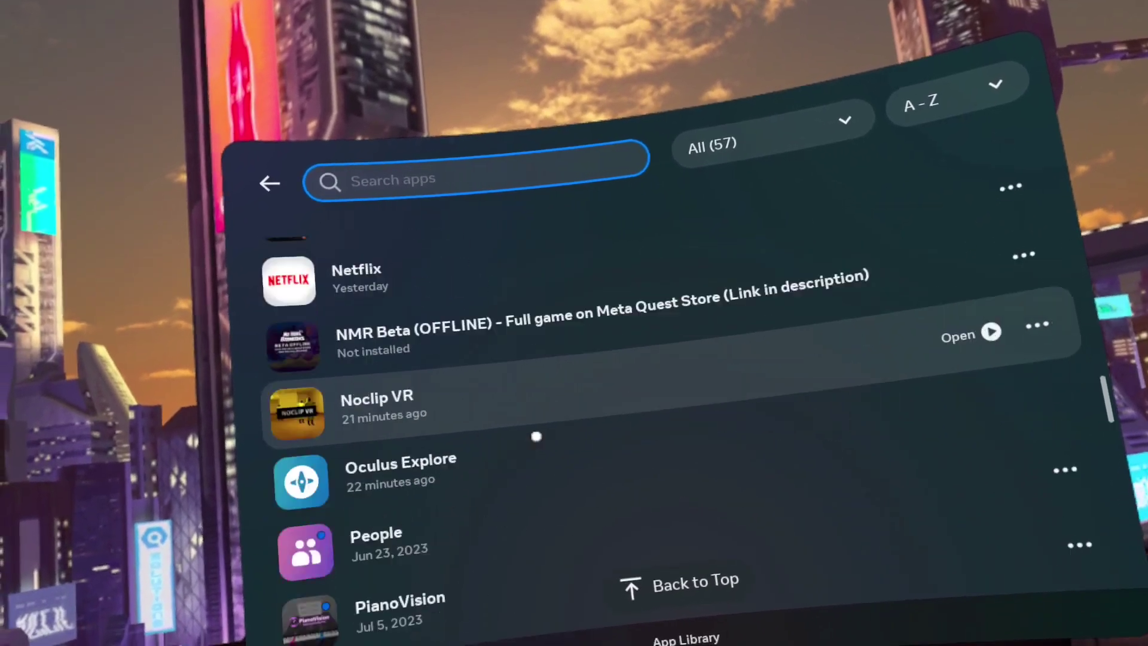
scroll(537, 437, down, 10)
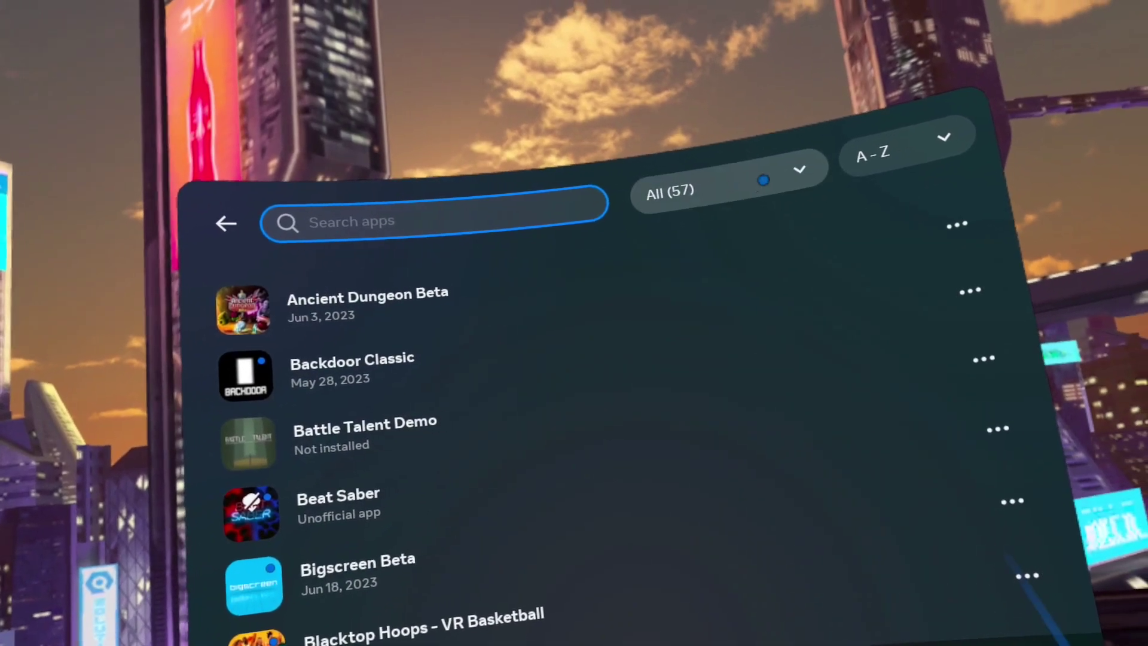
click(763, 180)
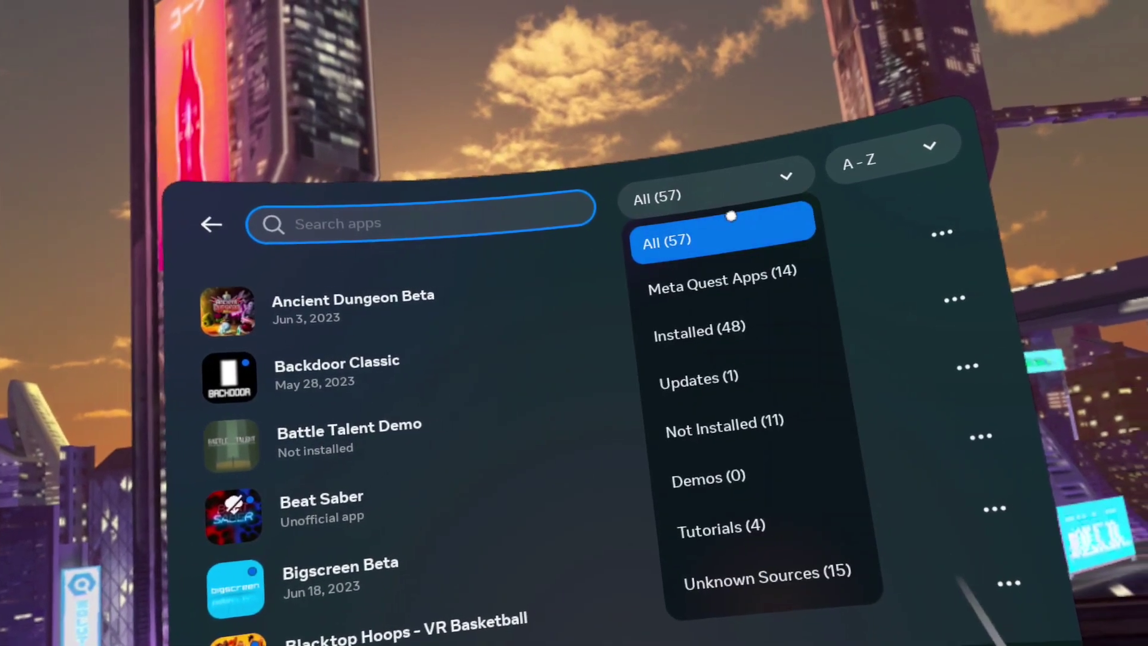
click(725, 573)
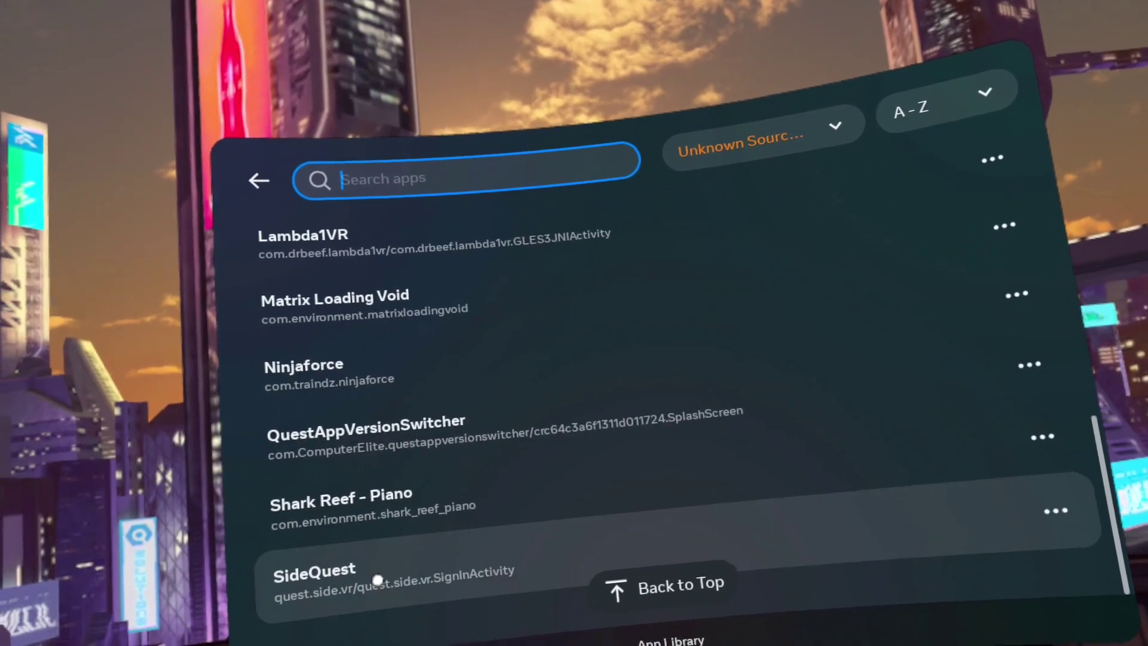
click(371, 589)
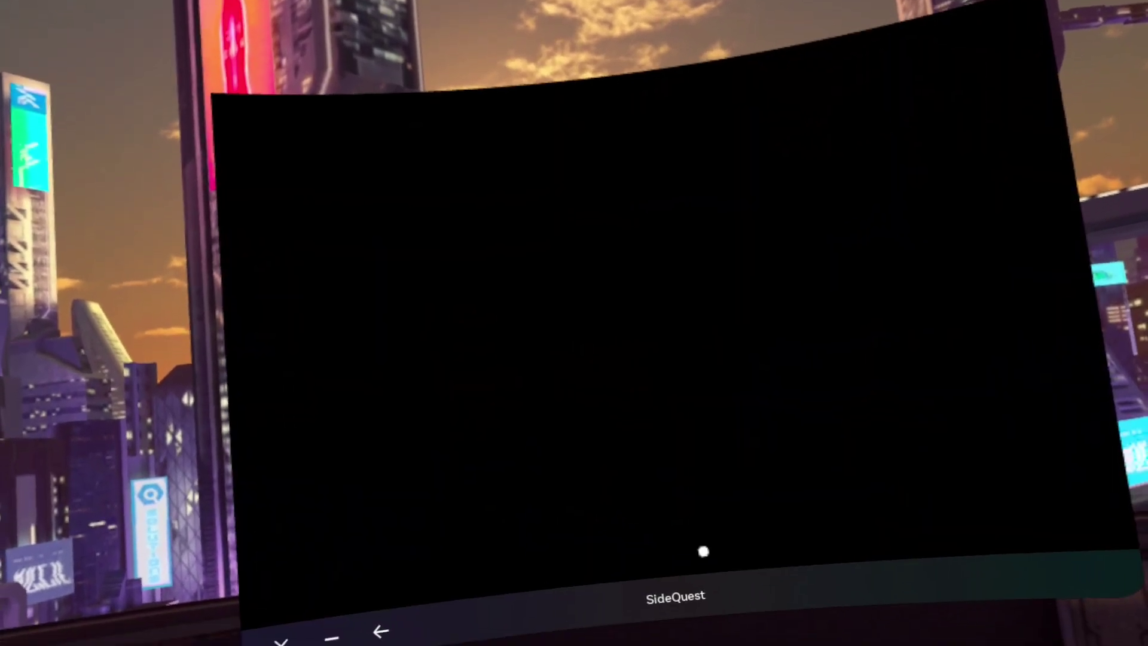